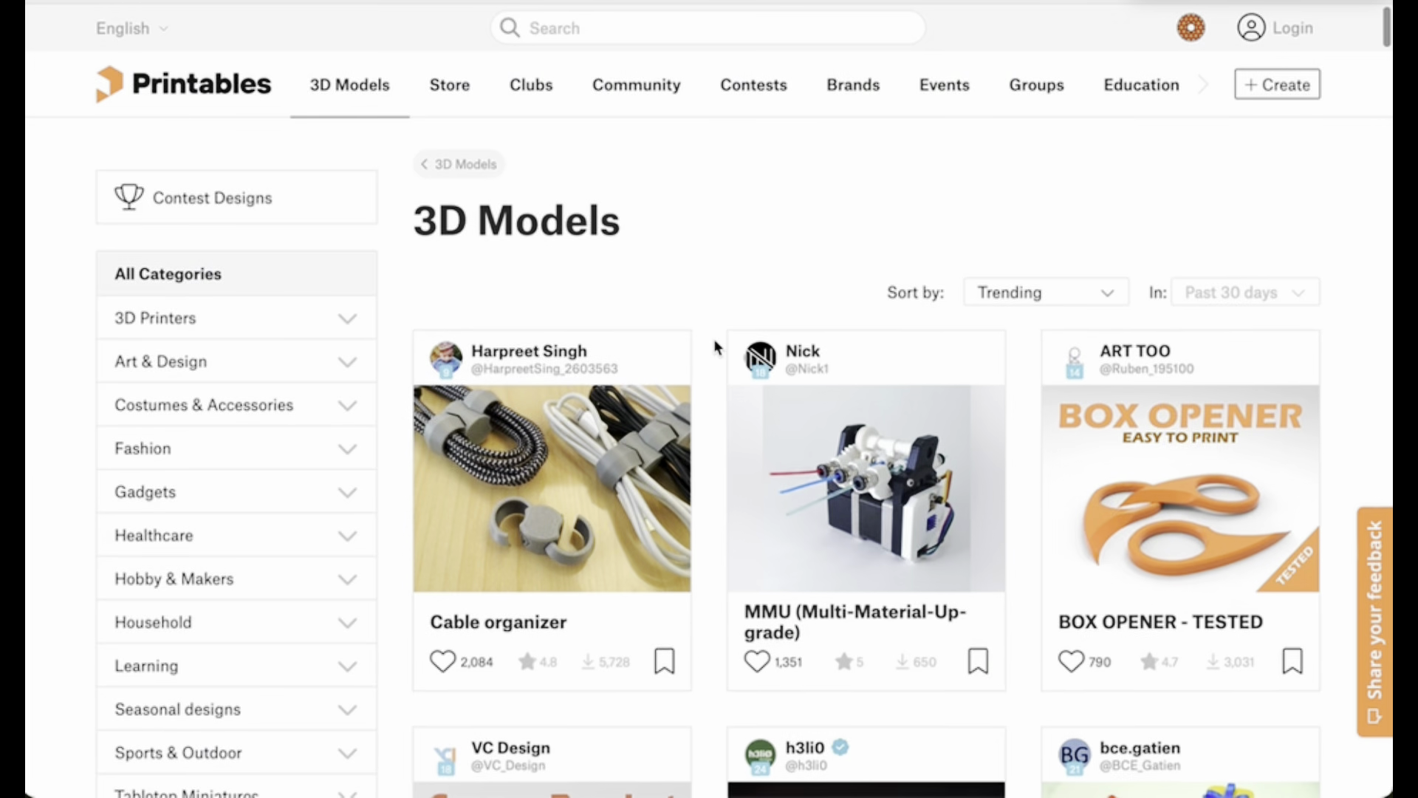
Scroll the trending grid past Christmas Town and Simple hollow Buildings to the Christmas Ball, full cross ribs card.
scroll(715, 347, "down", 4)
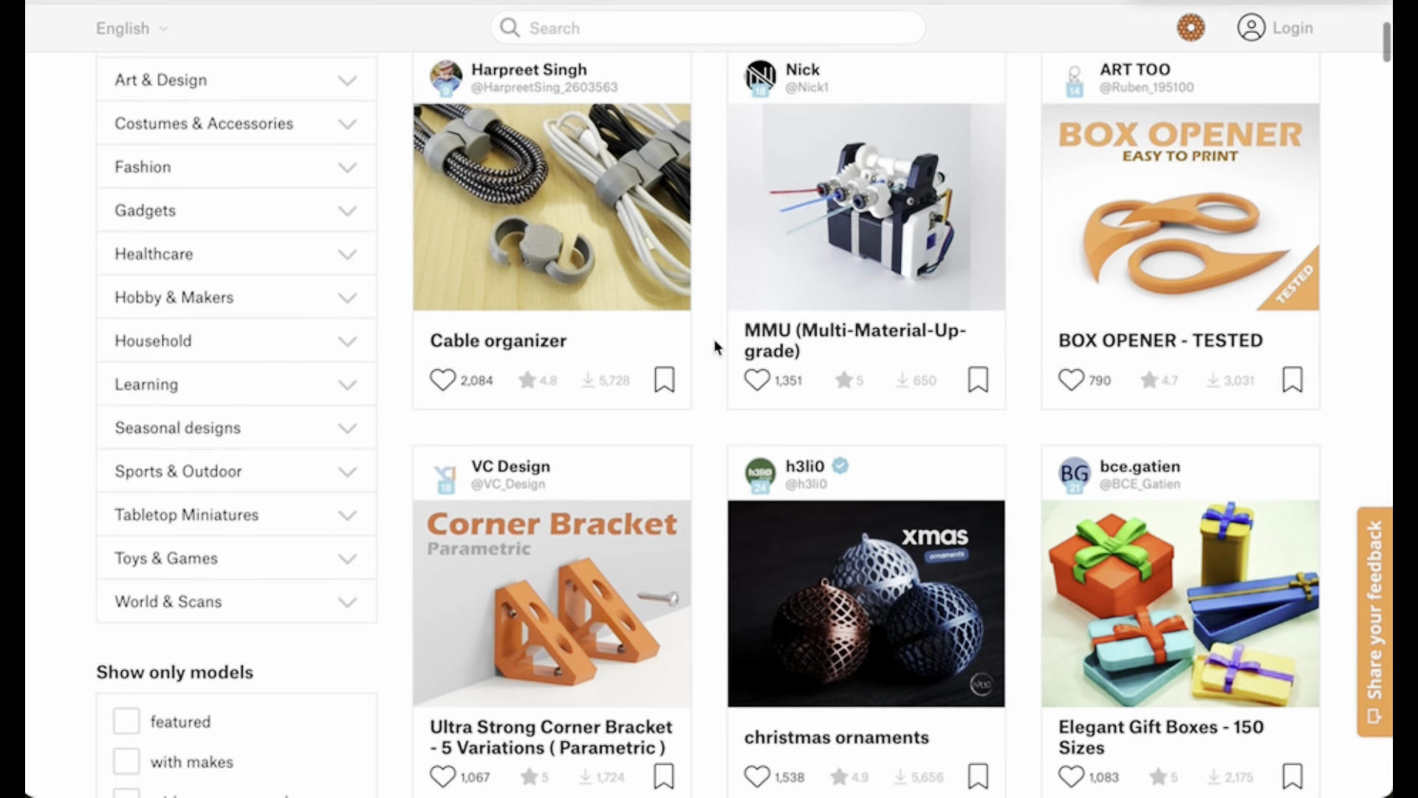
scroll(715, 347, "up", 3)
scroll(655, 410, "down", 7)
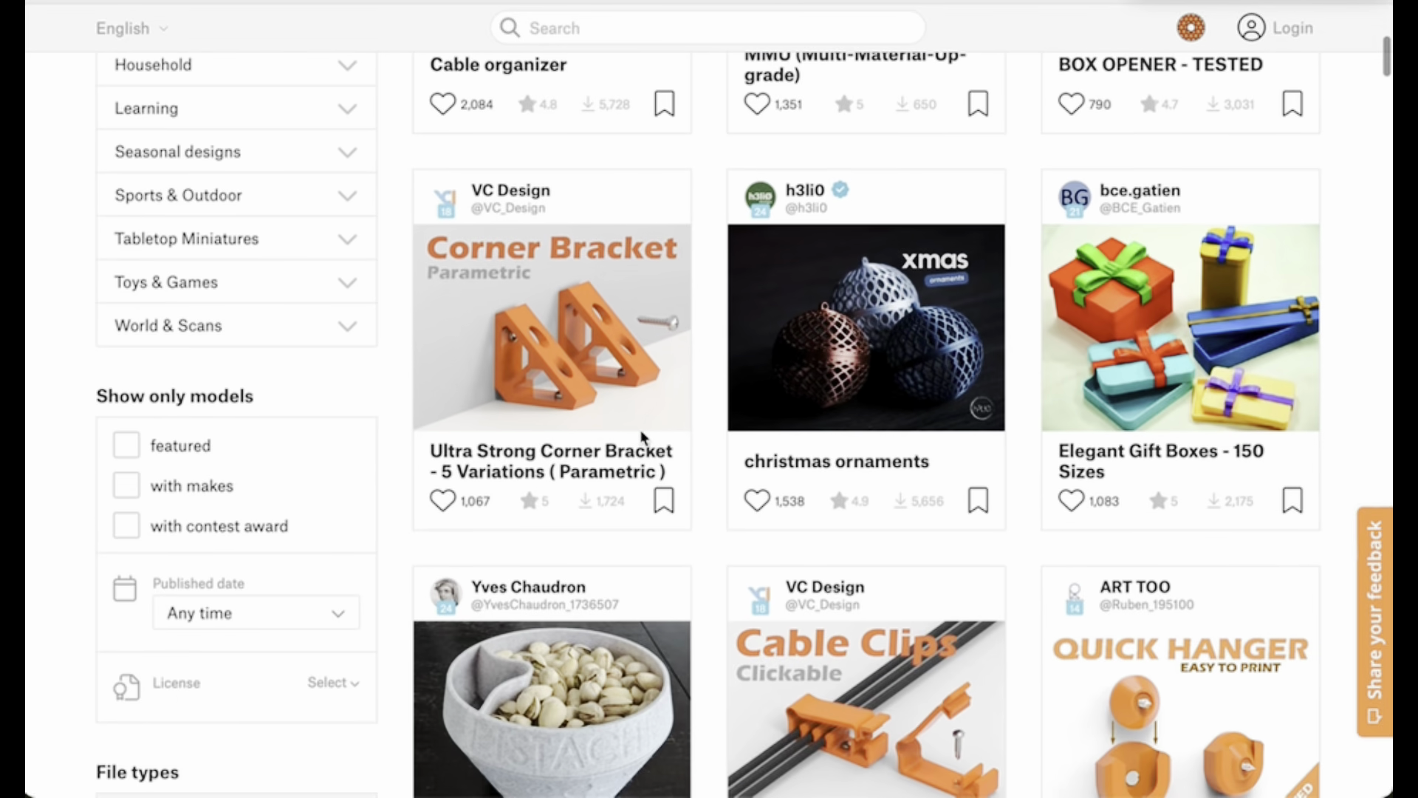
scroll(640, 434, "down", 2)
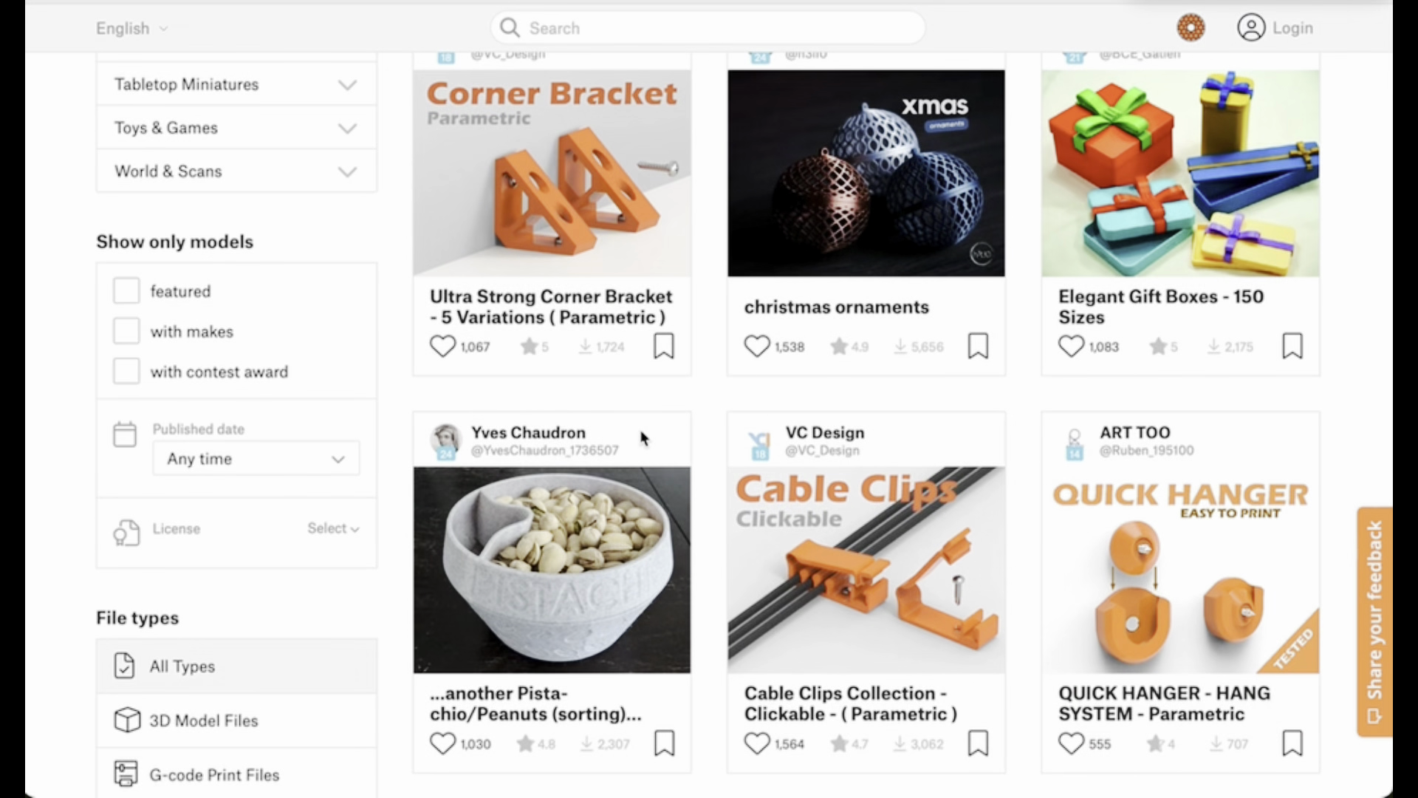
scroll(640, 436, "down", 5)
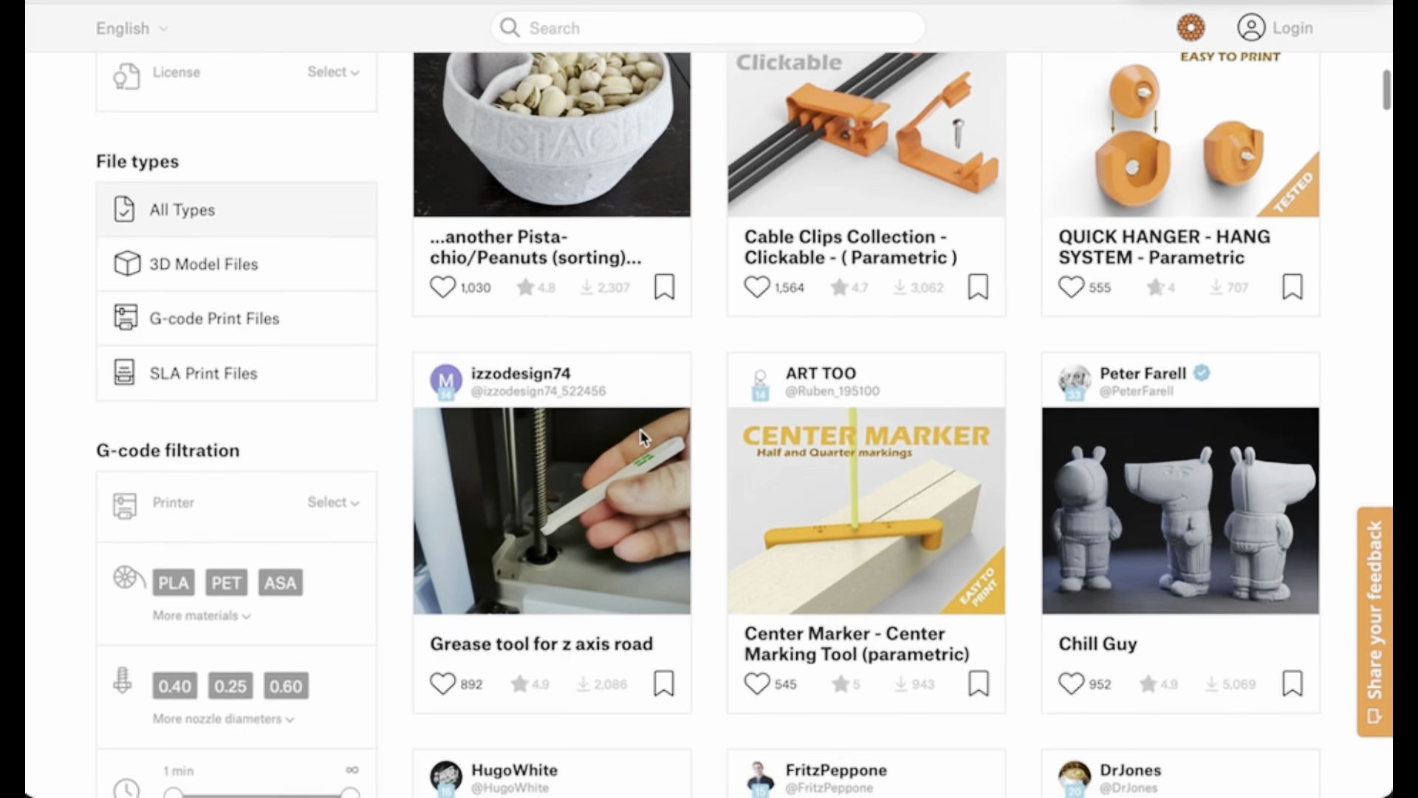
scroll(640, 436, "down", 4)
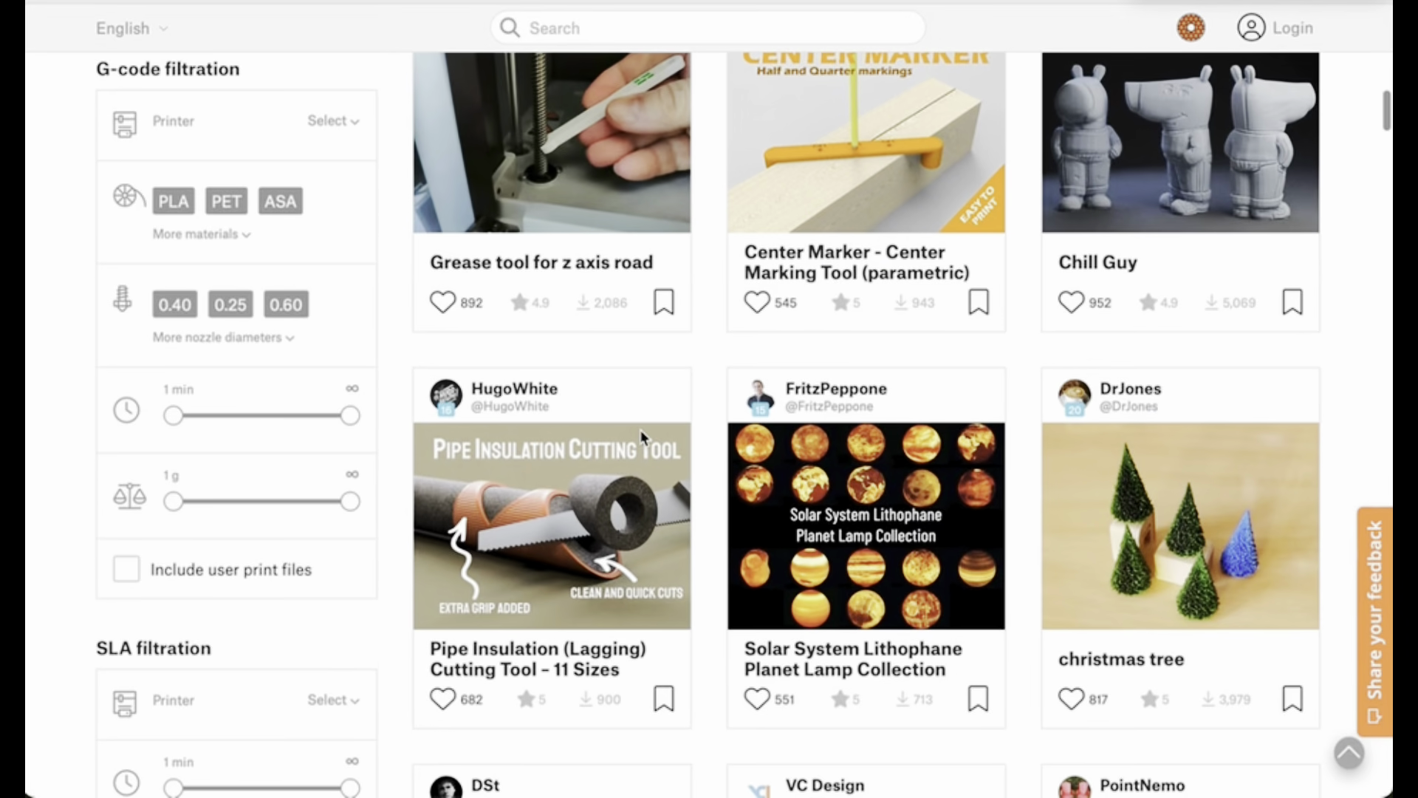
scroll(641, 436, "down", 2)
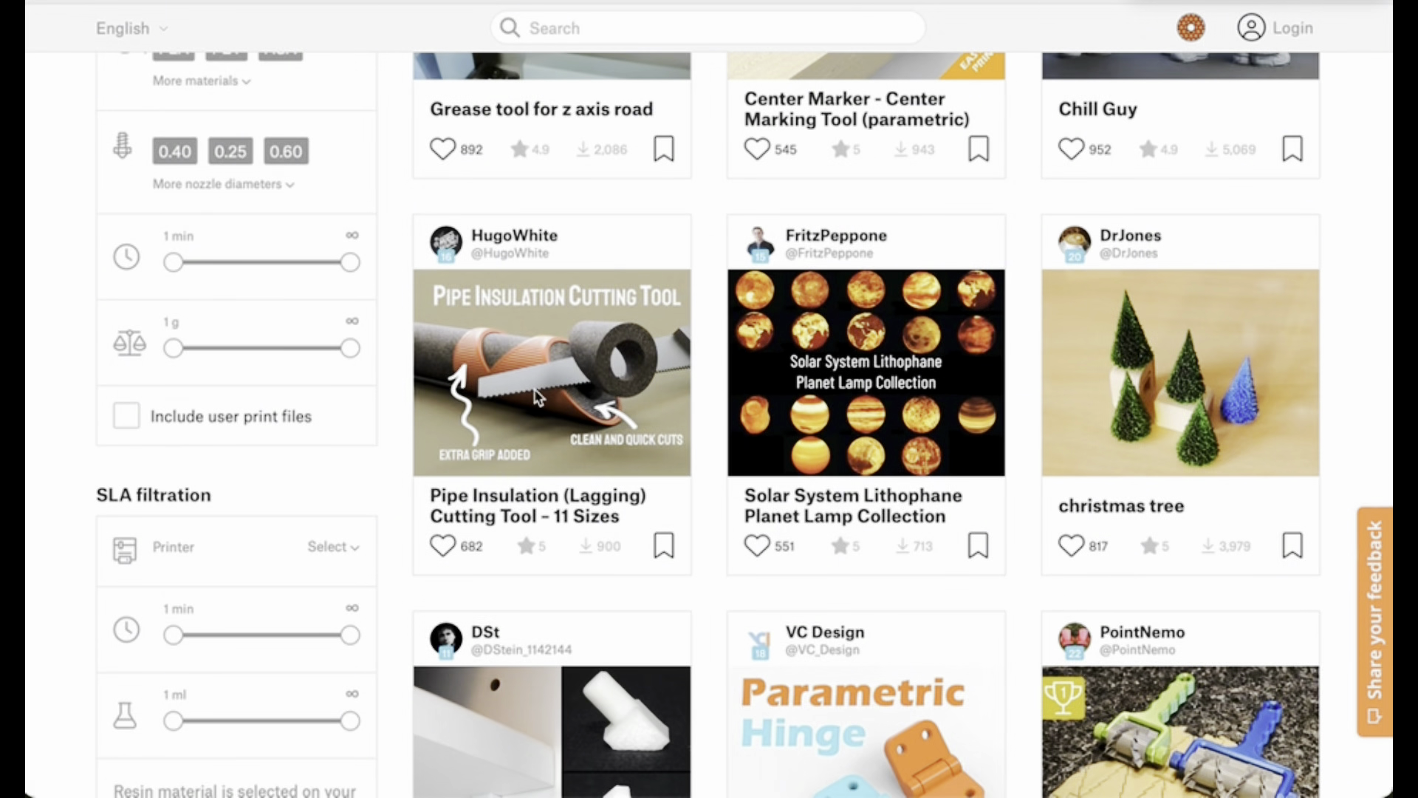
scroll(1084, 476, "down", 4)
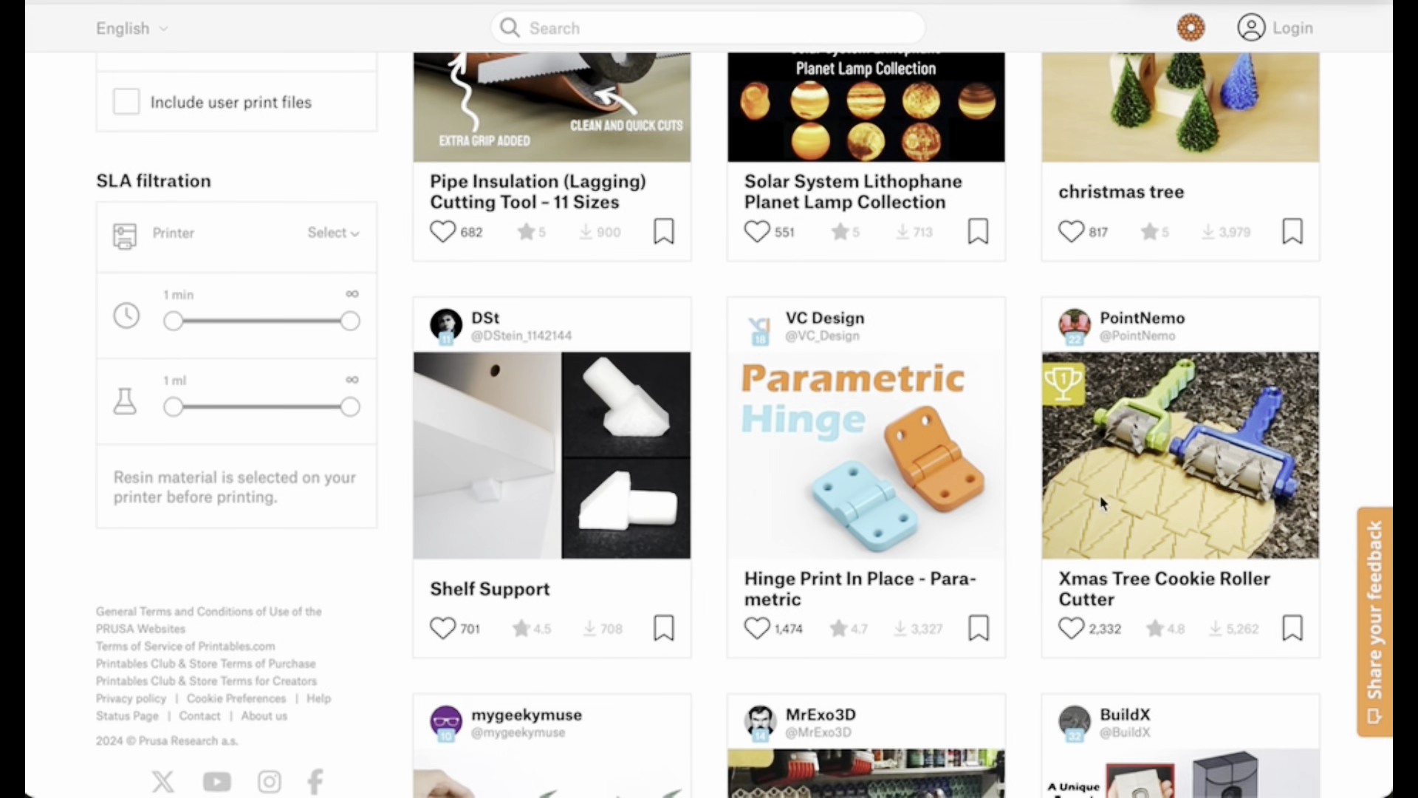
scroll(960, 507, "down", 4)
scroll(960, 509, "down", 5)
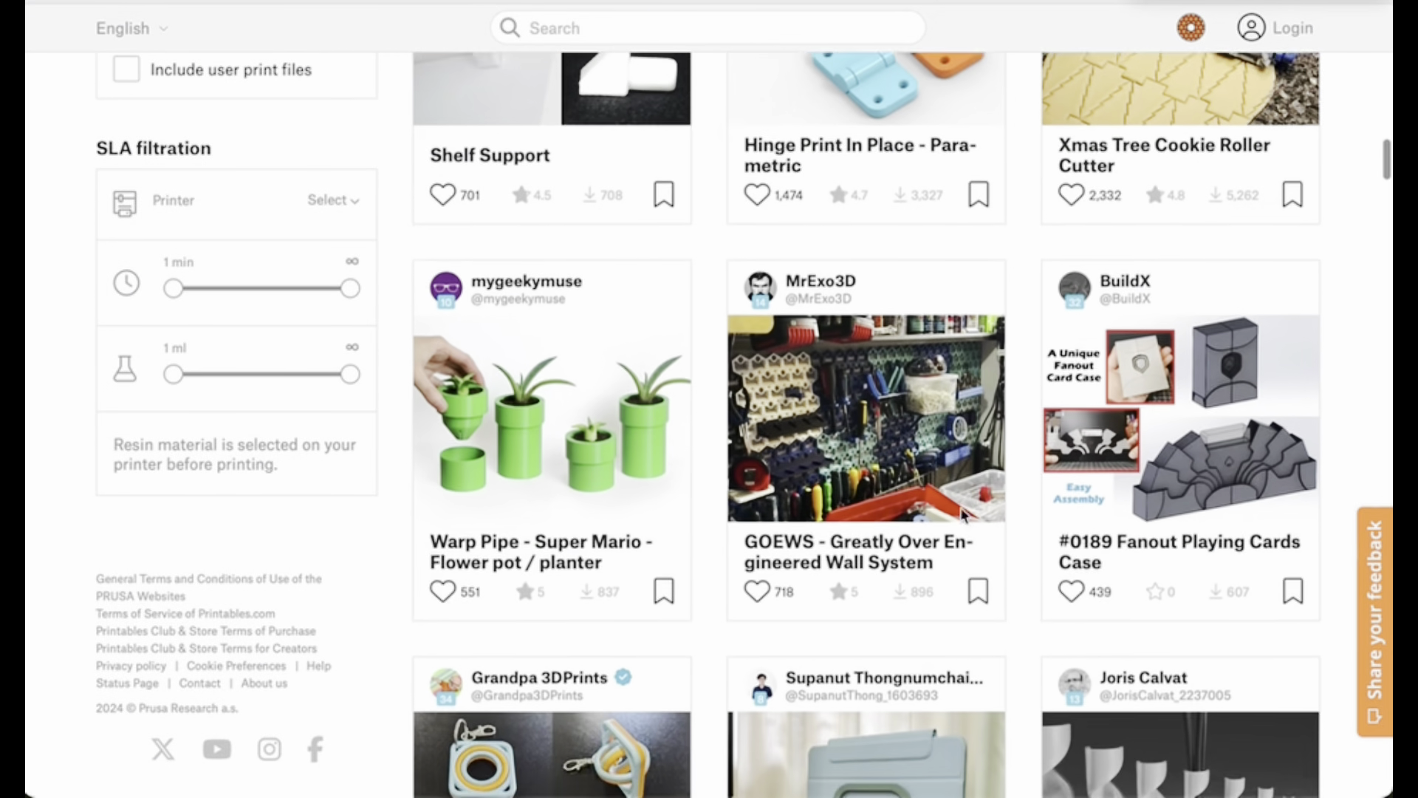
scroll(960, 515, "down", 2)
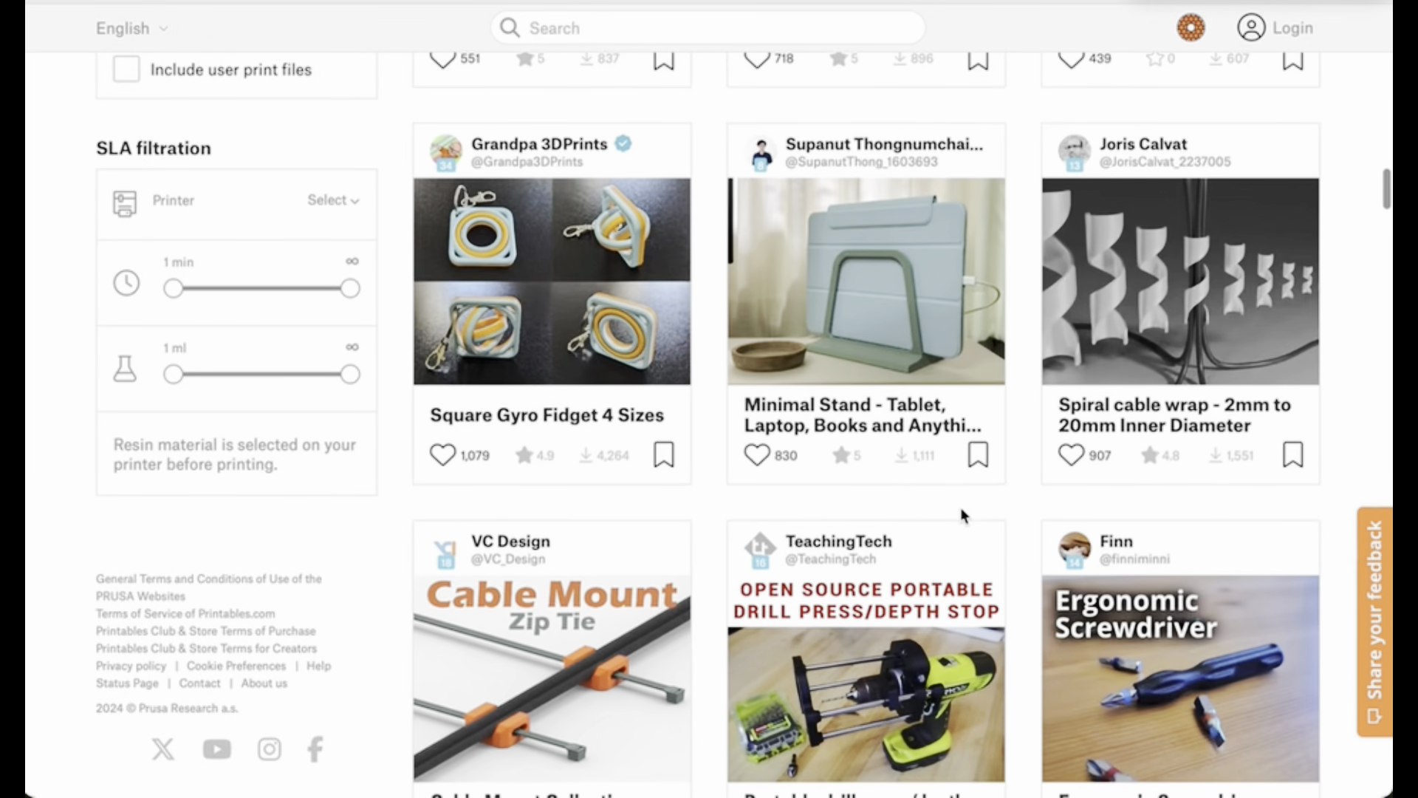
scroll(960, 507, "down", 1)
scroll(960, 506, "down", 4)
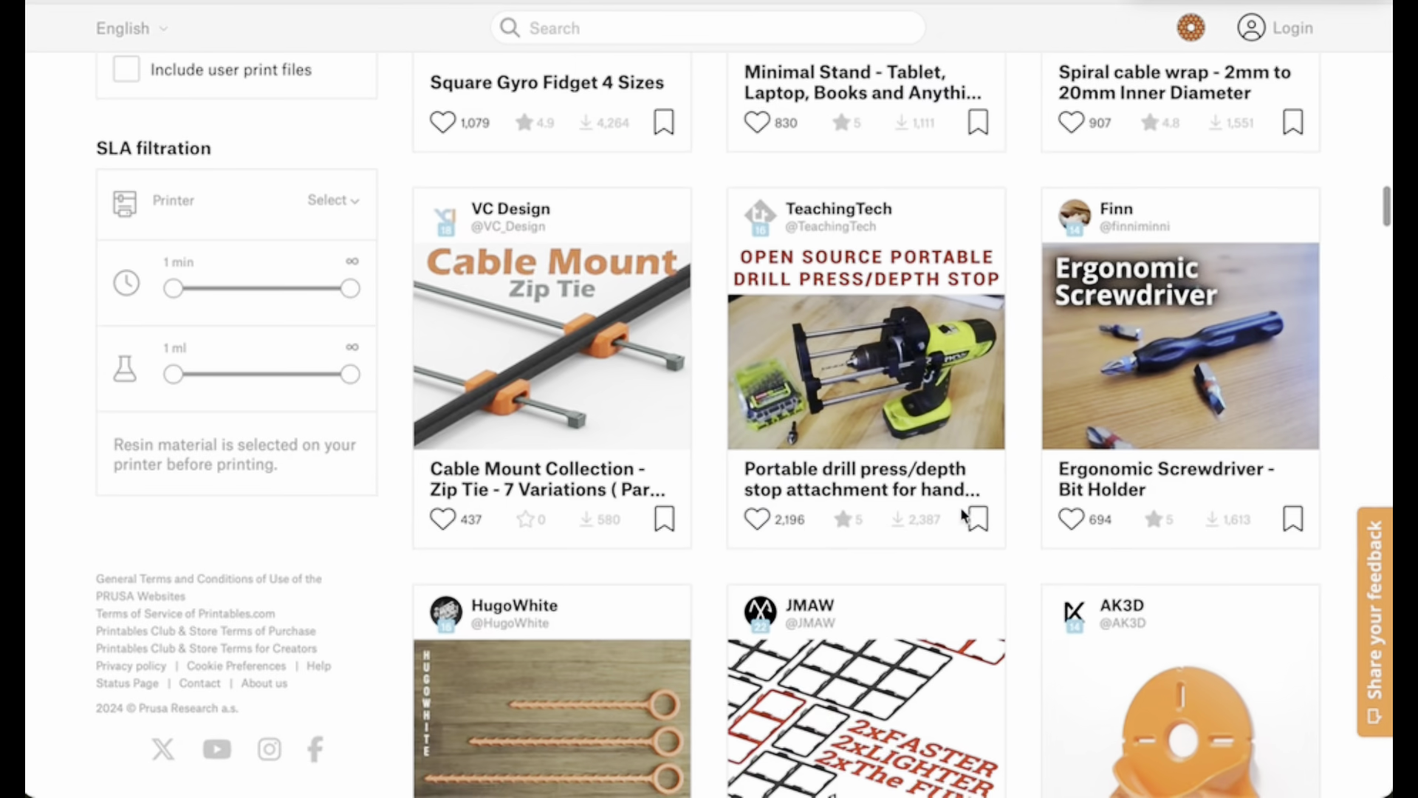
scroll(960, 507, "down", 2)
scroll(960, 507, "down", 3)
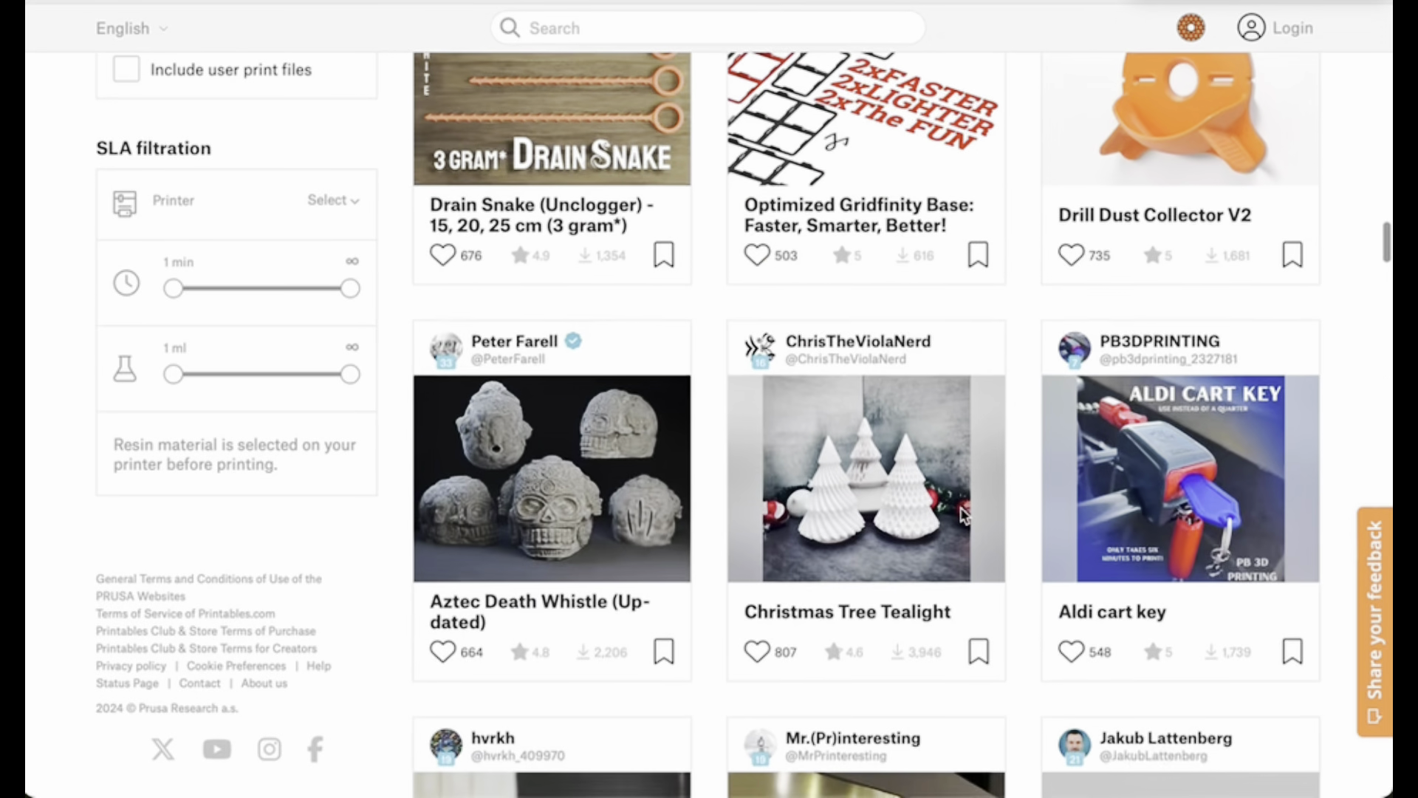
scroll(961, 510, "down", 4)
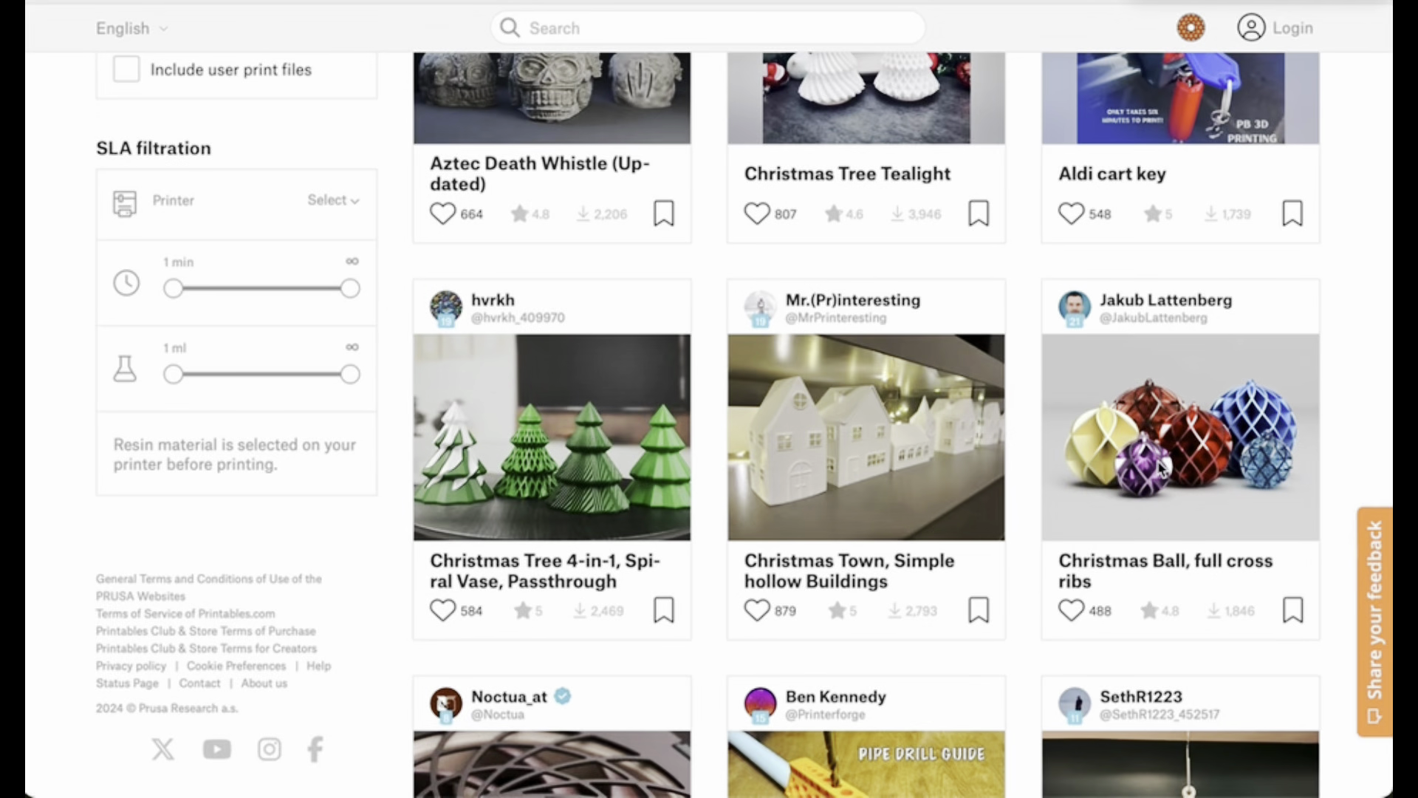
Open the Christmas Ball, full cross ribs page and review its description, 6 size variants, print settings and tags.
left_click(1136, 561)
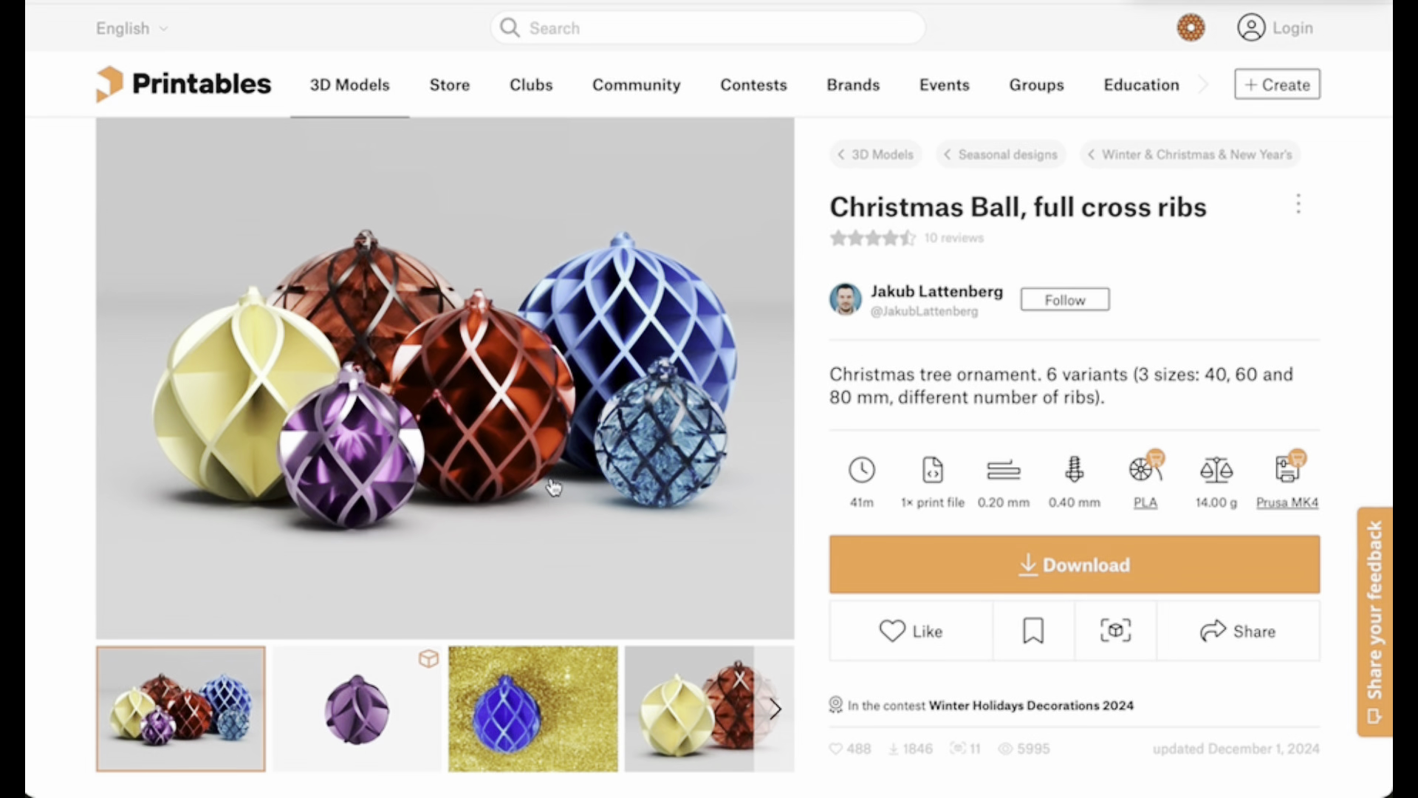
scroll(554, 487, "down", 1)
scroll(517, 480, "up", 1)
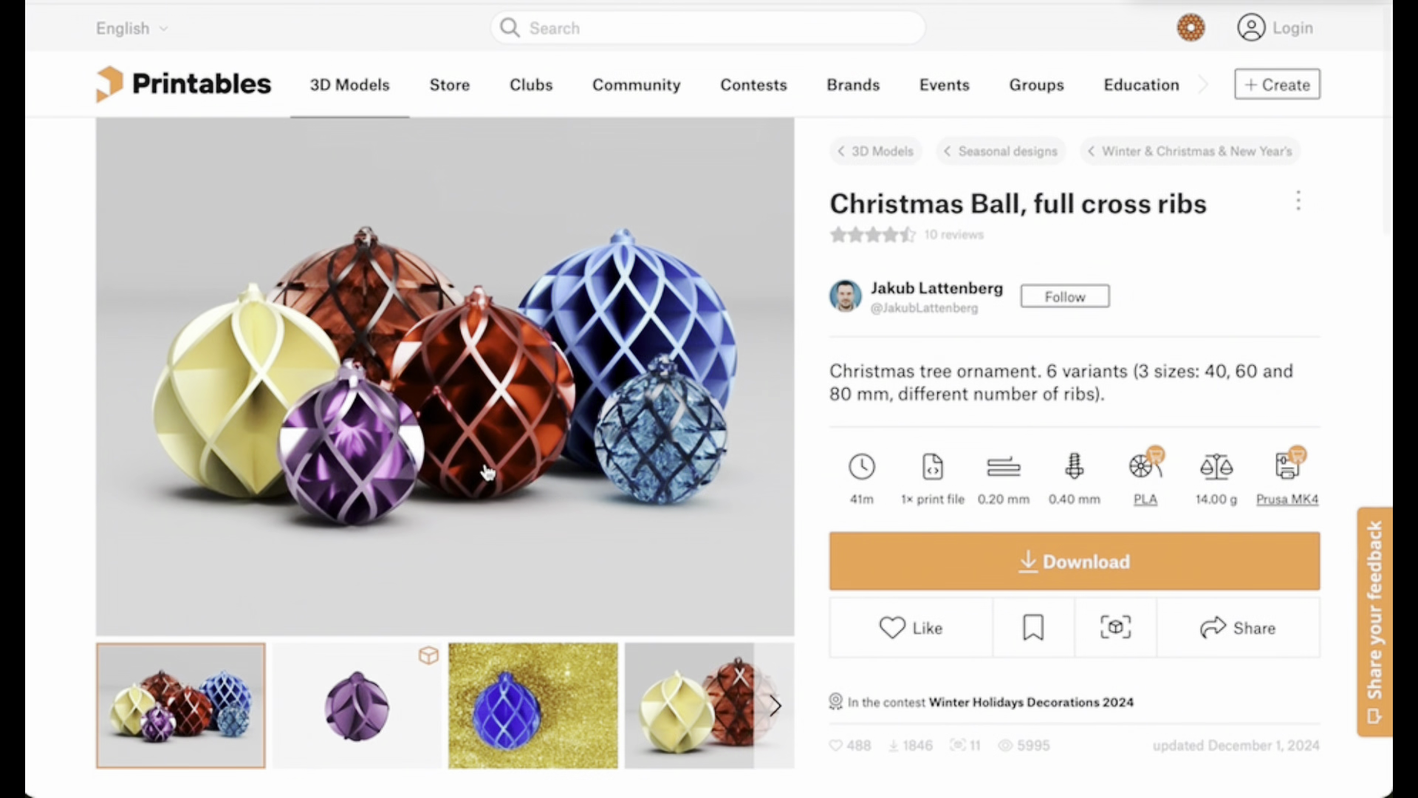
scroll(487, 473, "down", 1)
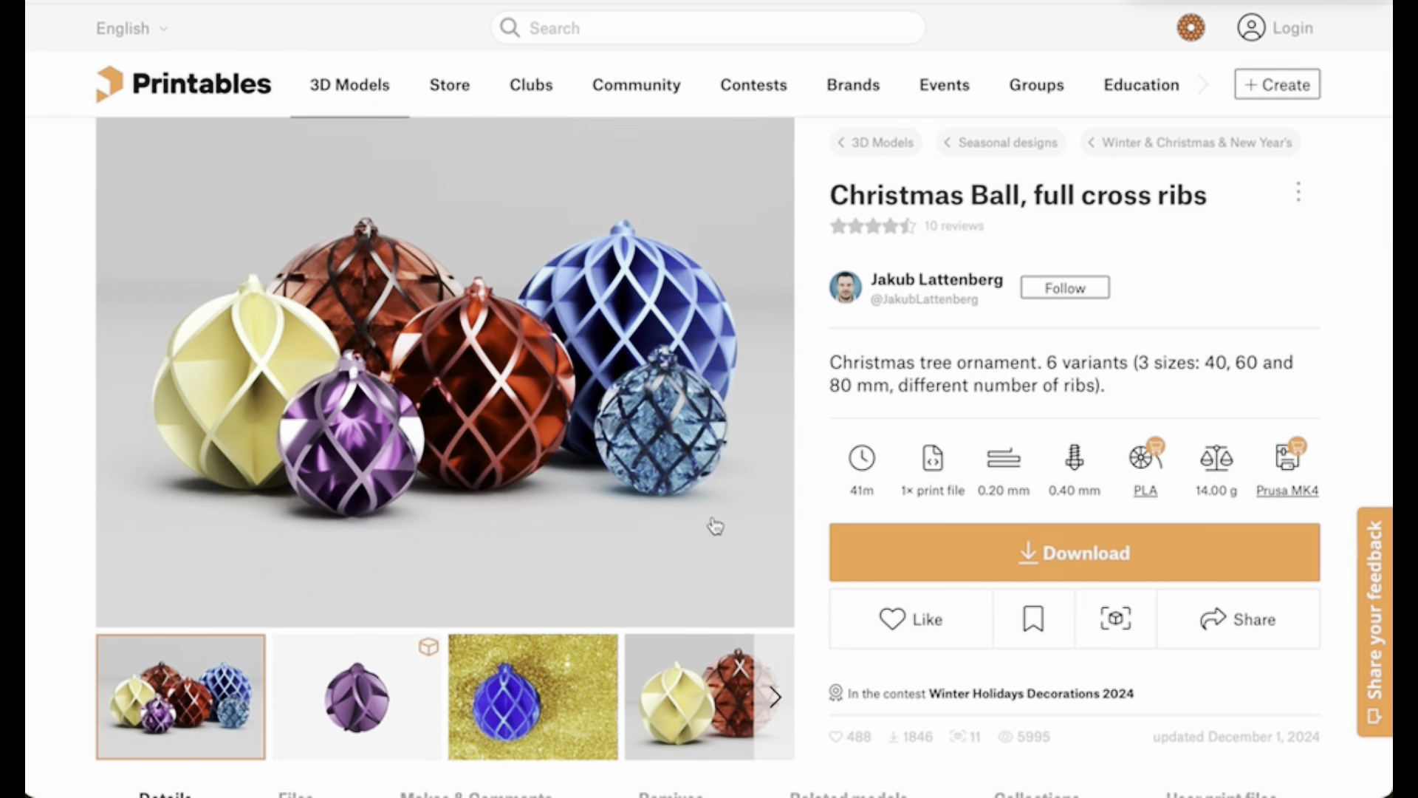
scroll(694, 524, "down", 1)
scroll(695, 524, "down", 3)
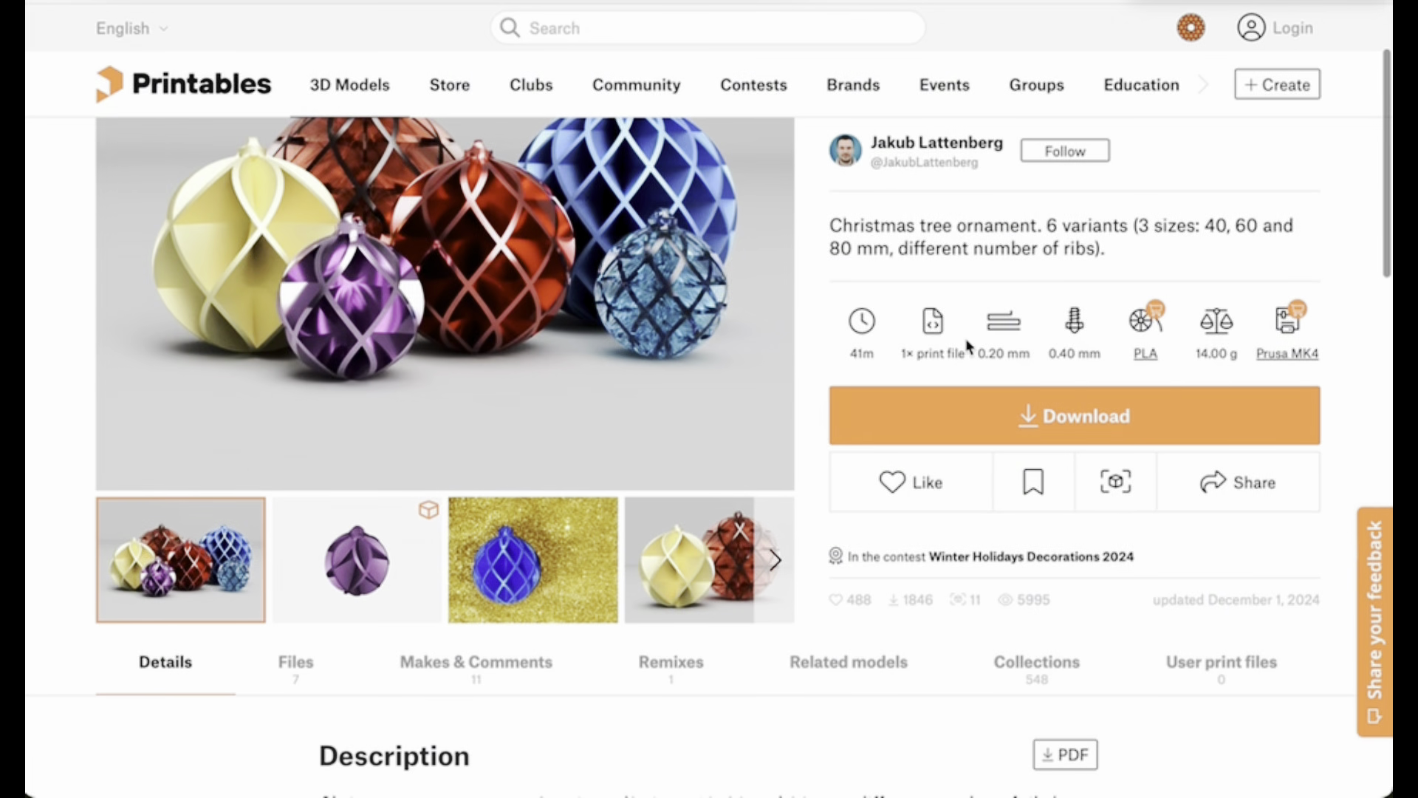
scroll(672, 503, "down", 5)
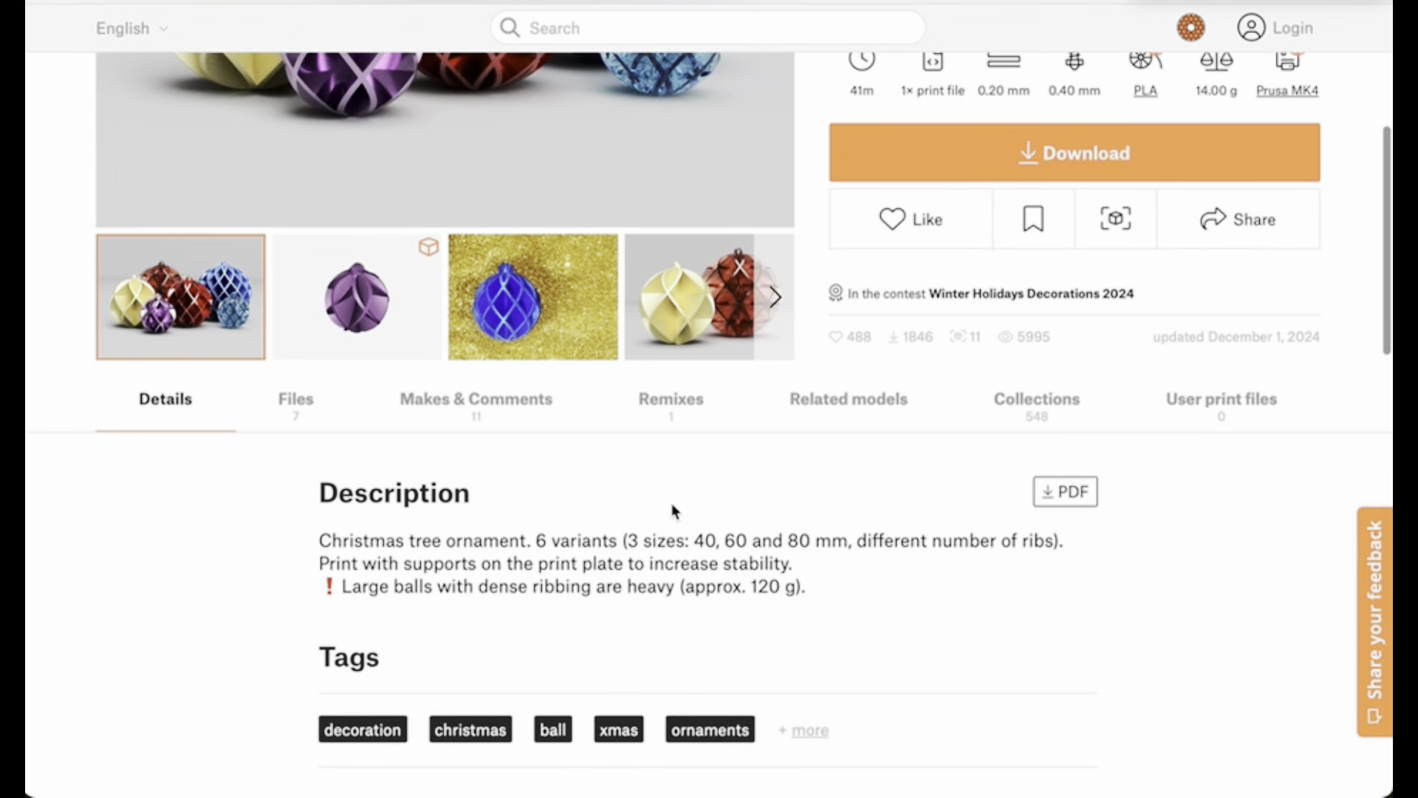
scroll(672, 503, "up", 1)
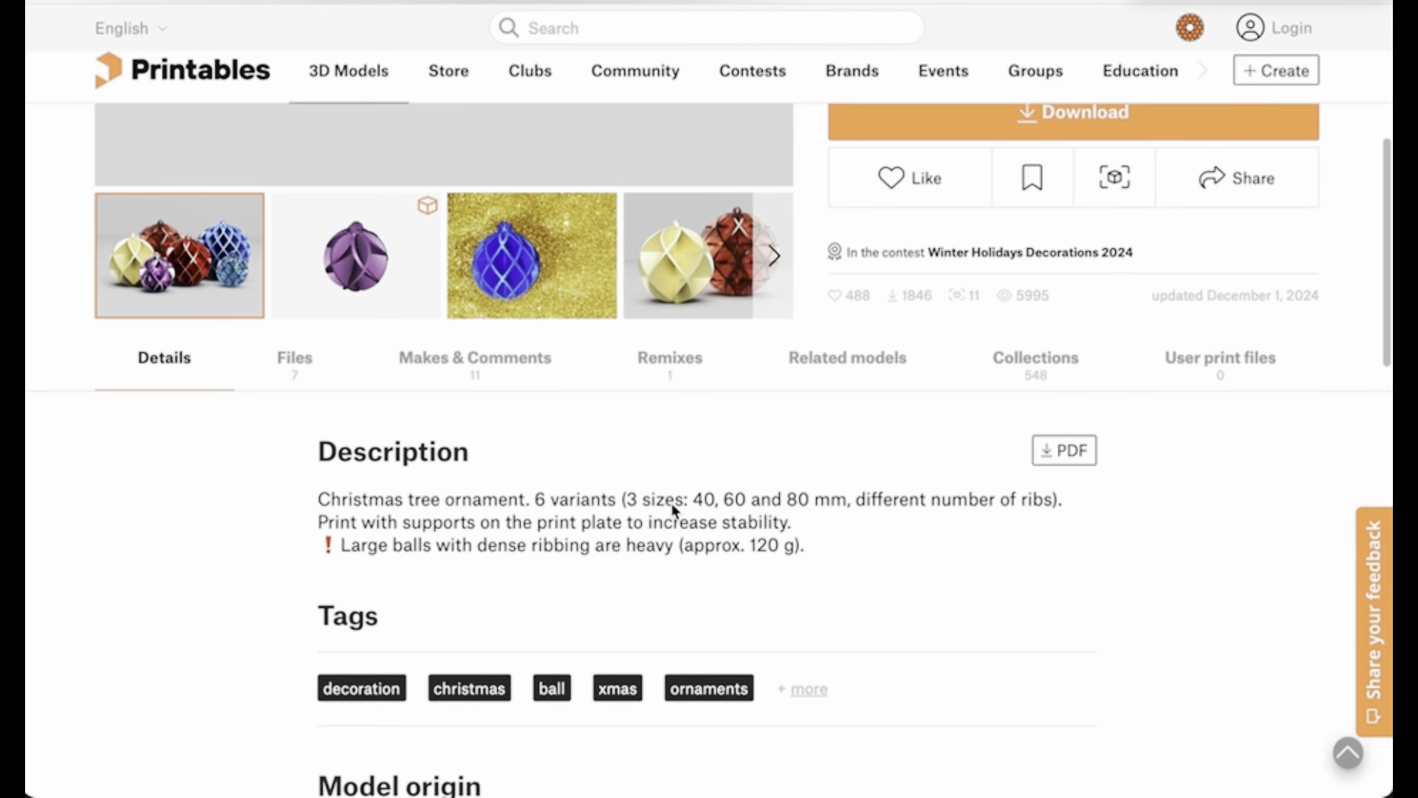
Browse the model's file list and download Ball Full Cross Ribs 2.5 40.3mf (974 kB).
left_click(292, 361)
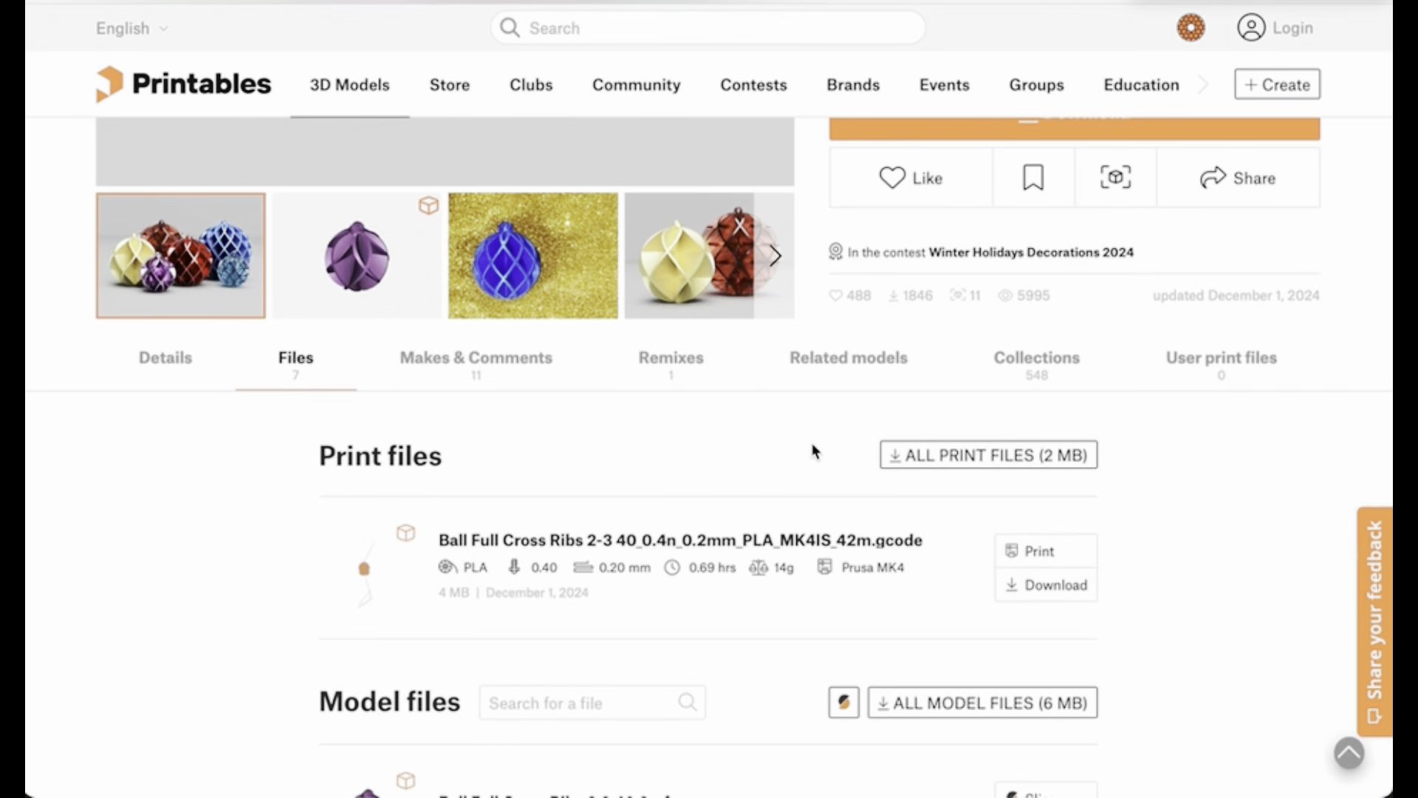
scroll(824, 456, "down", 6)
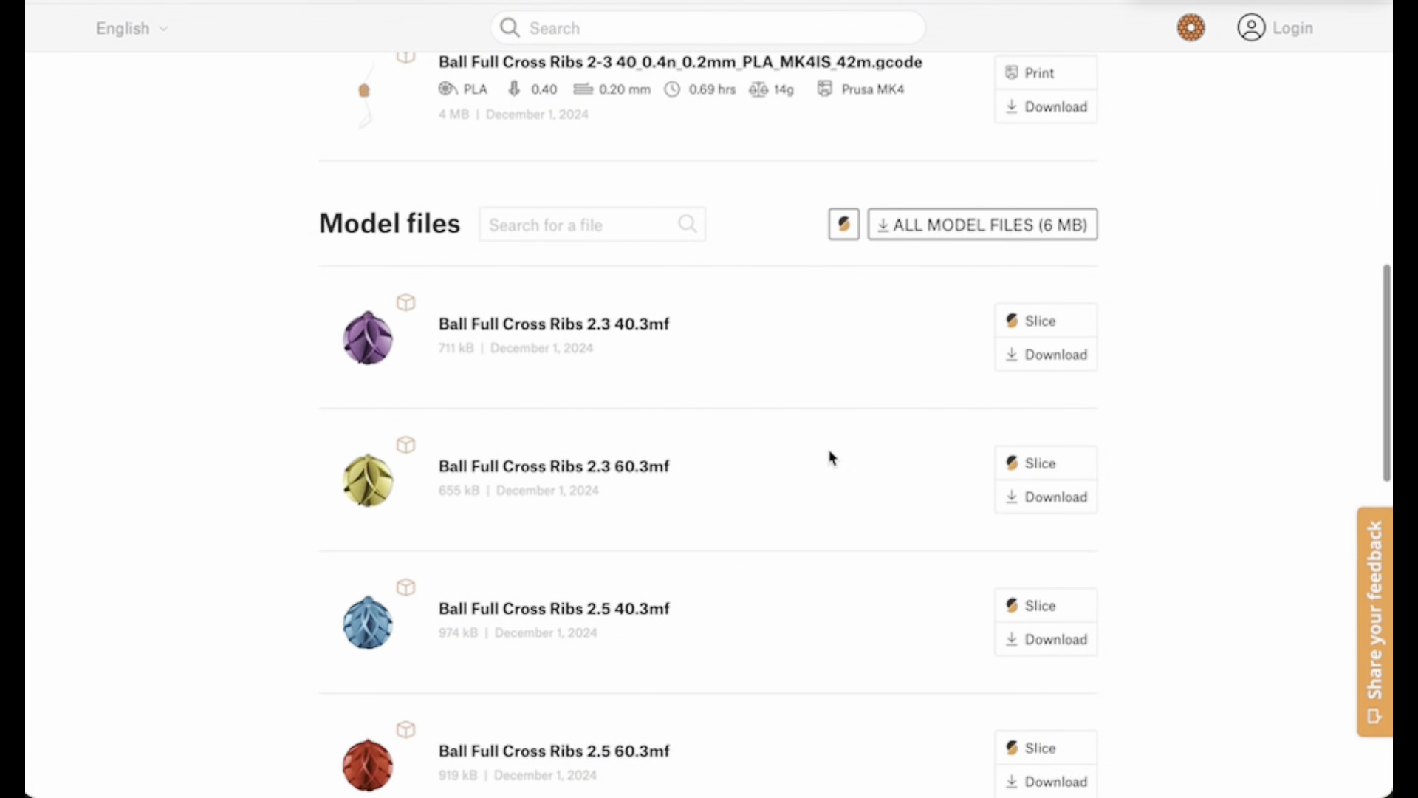
scroll(832, 457, "down", 2)
scroll(831, 456, "down", 1)
scroll(829, 456, "up", 1)
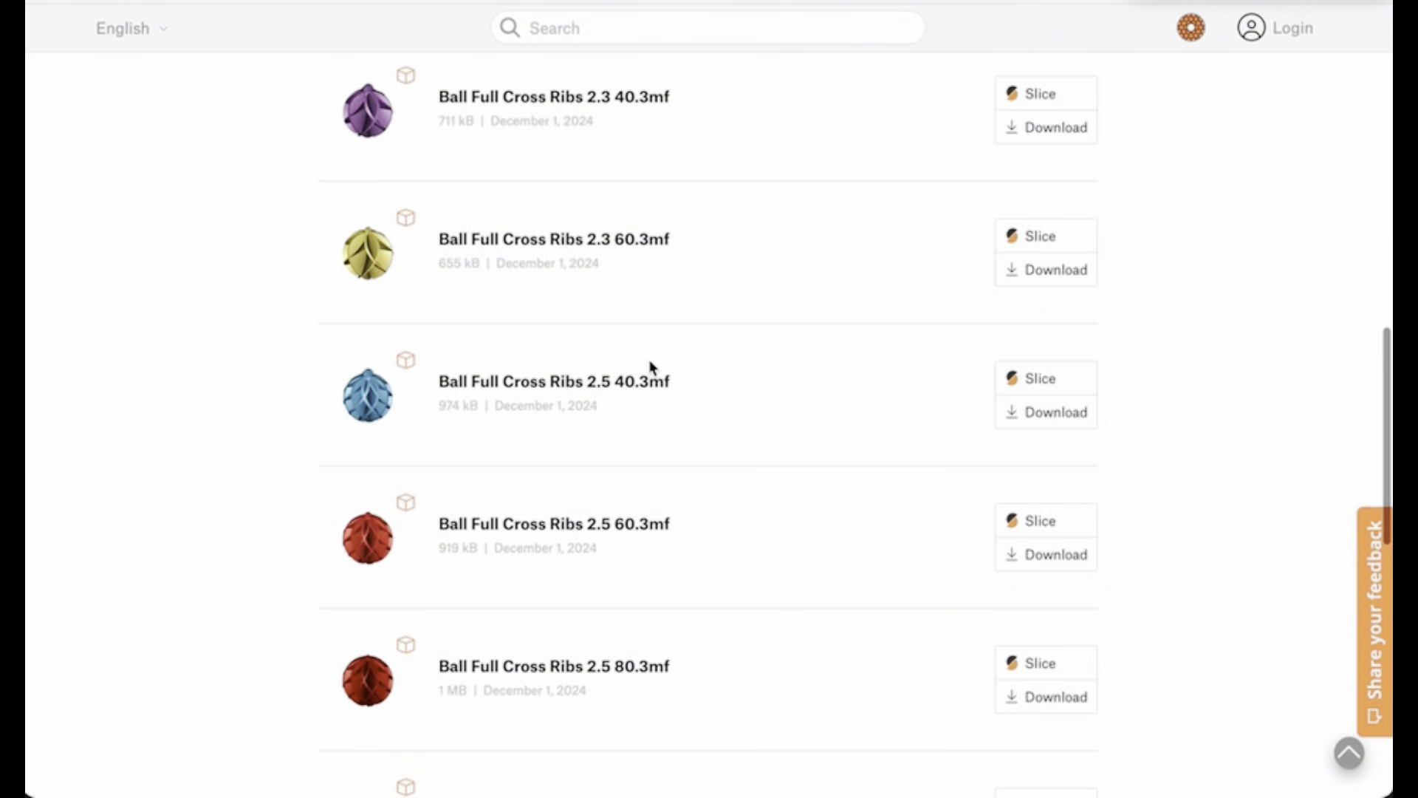
scroll(477, 476, "down", 3)
scroll(476, 473, "up", 3)
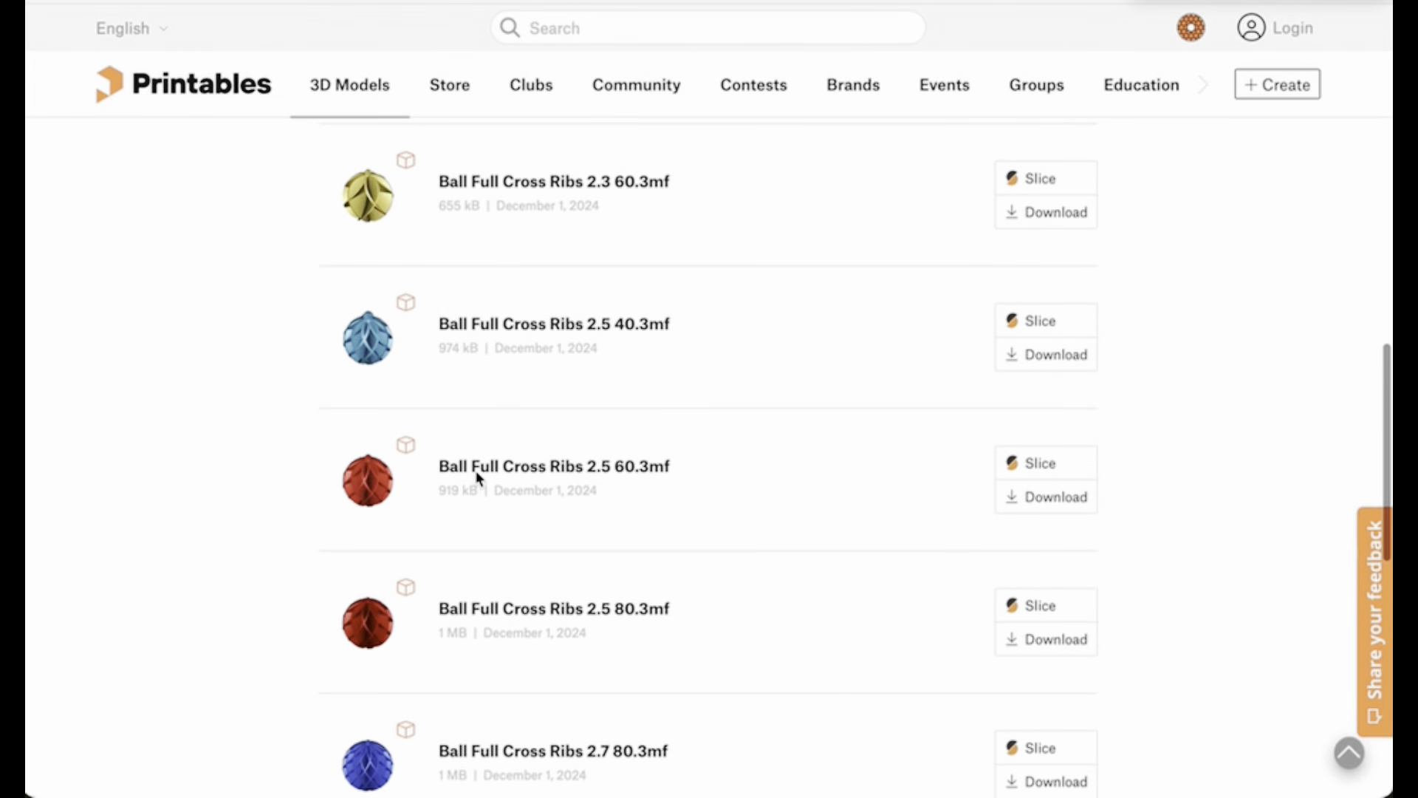
scroll(475, 470, "up", 3)
scroll(475, 469, "down", 3)
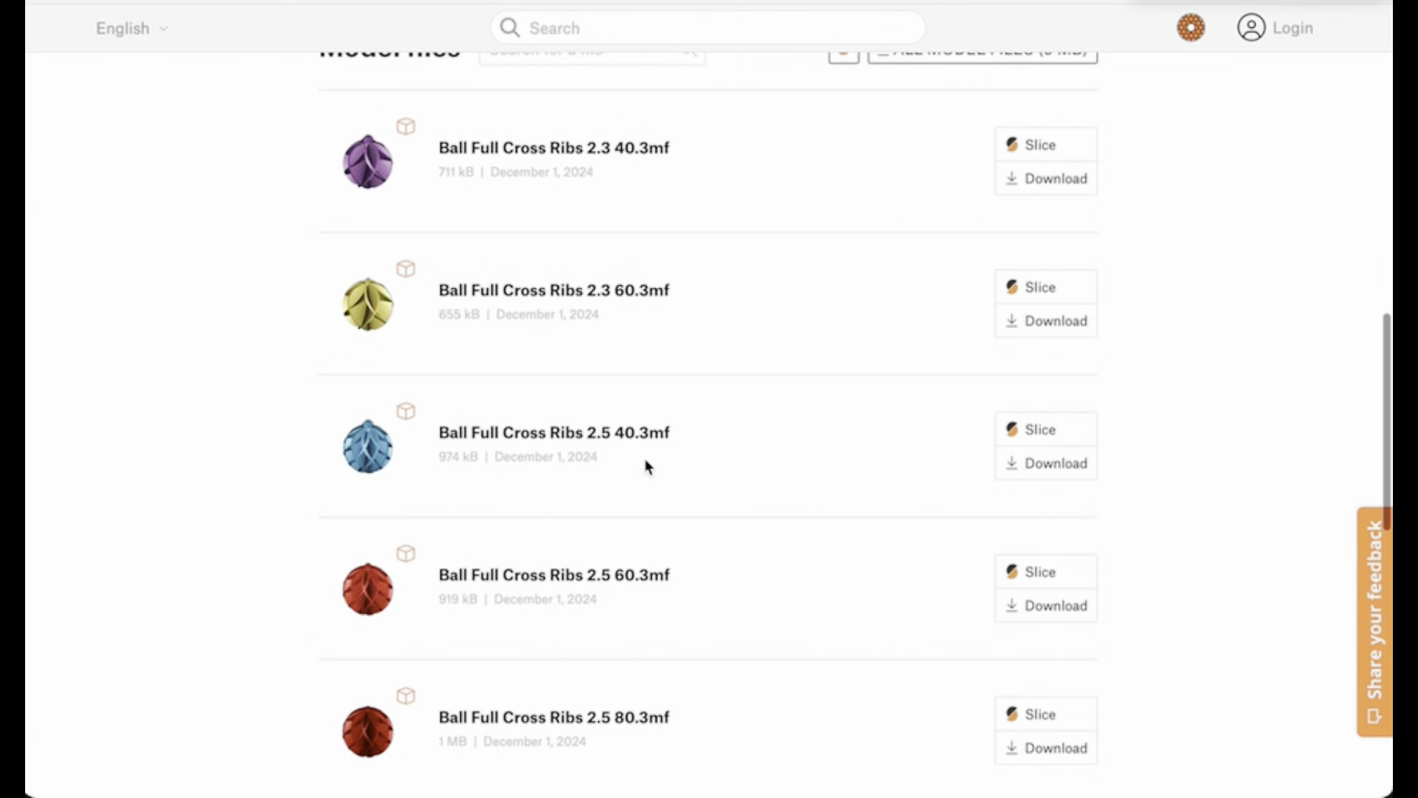
scroll(773, 481, "up", 2)
scroll(772, 481, "down", 3)
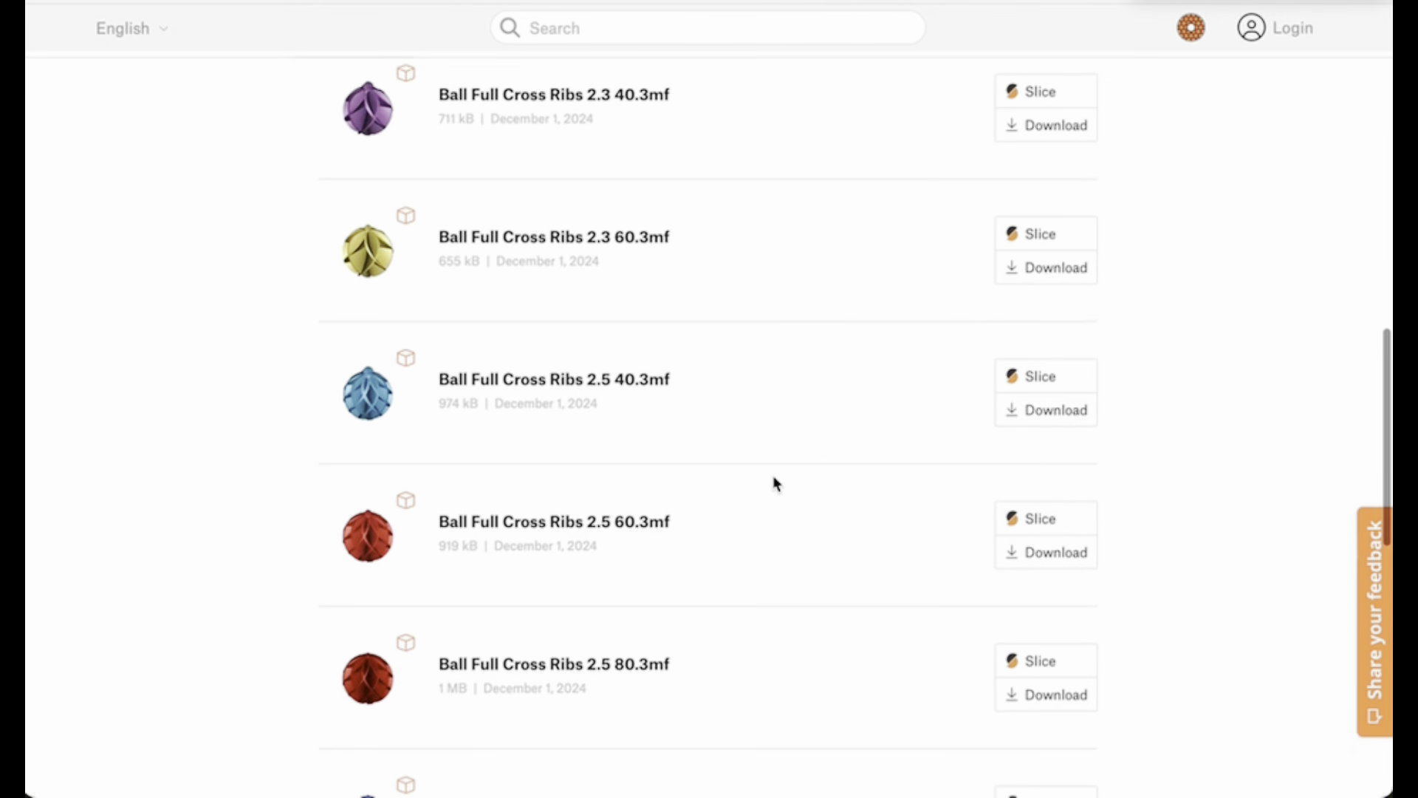
left_click(1038, 411)
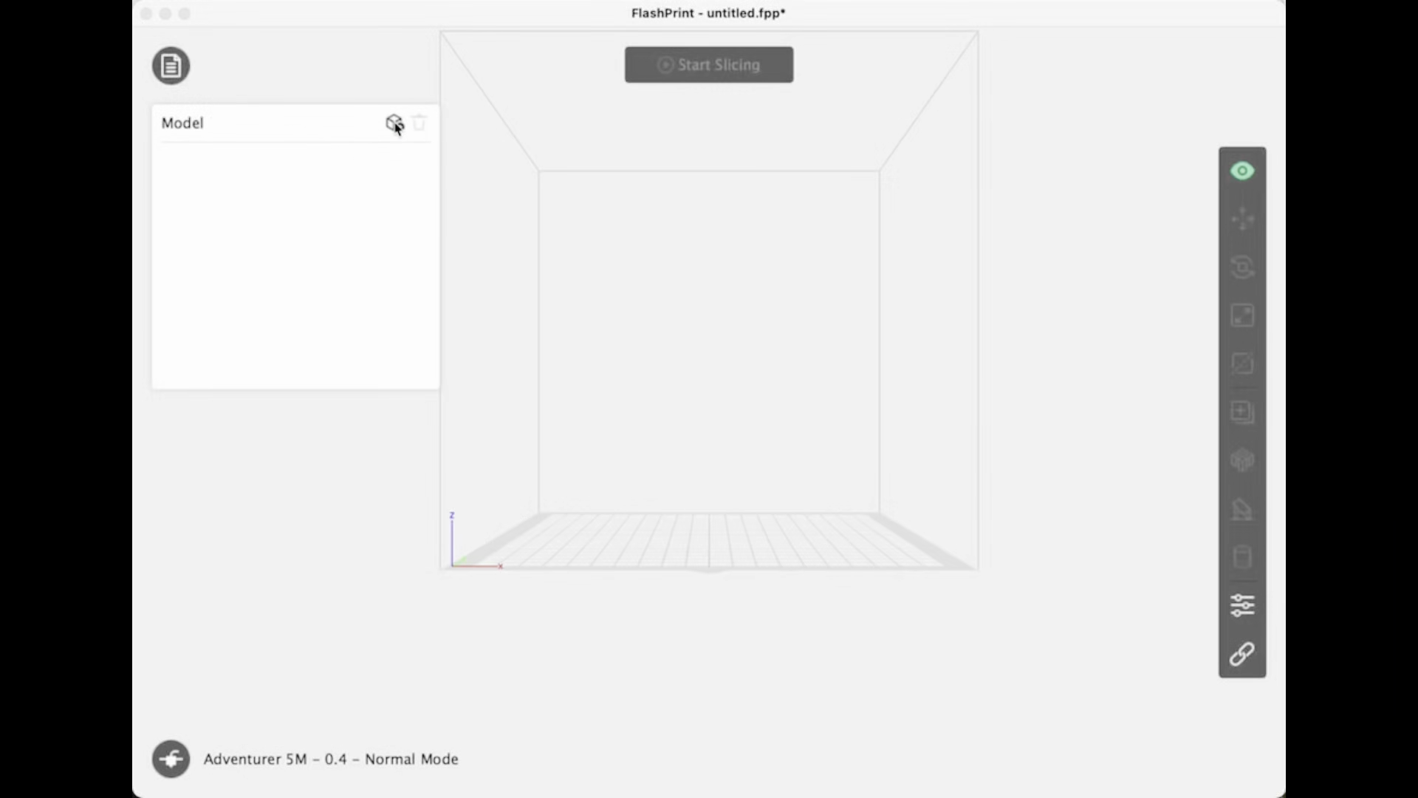
Load Ball Full Cross Ribs 2.5 40.3mf into FlashPrint and repair the model's errors.
left_click(396, 127)
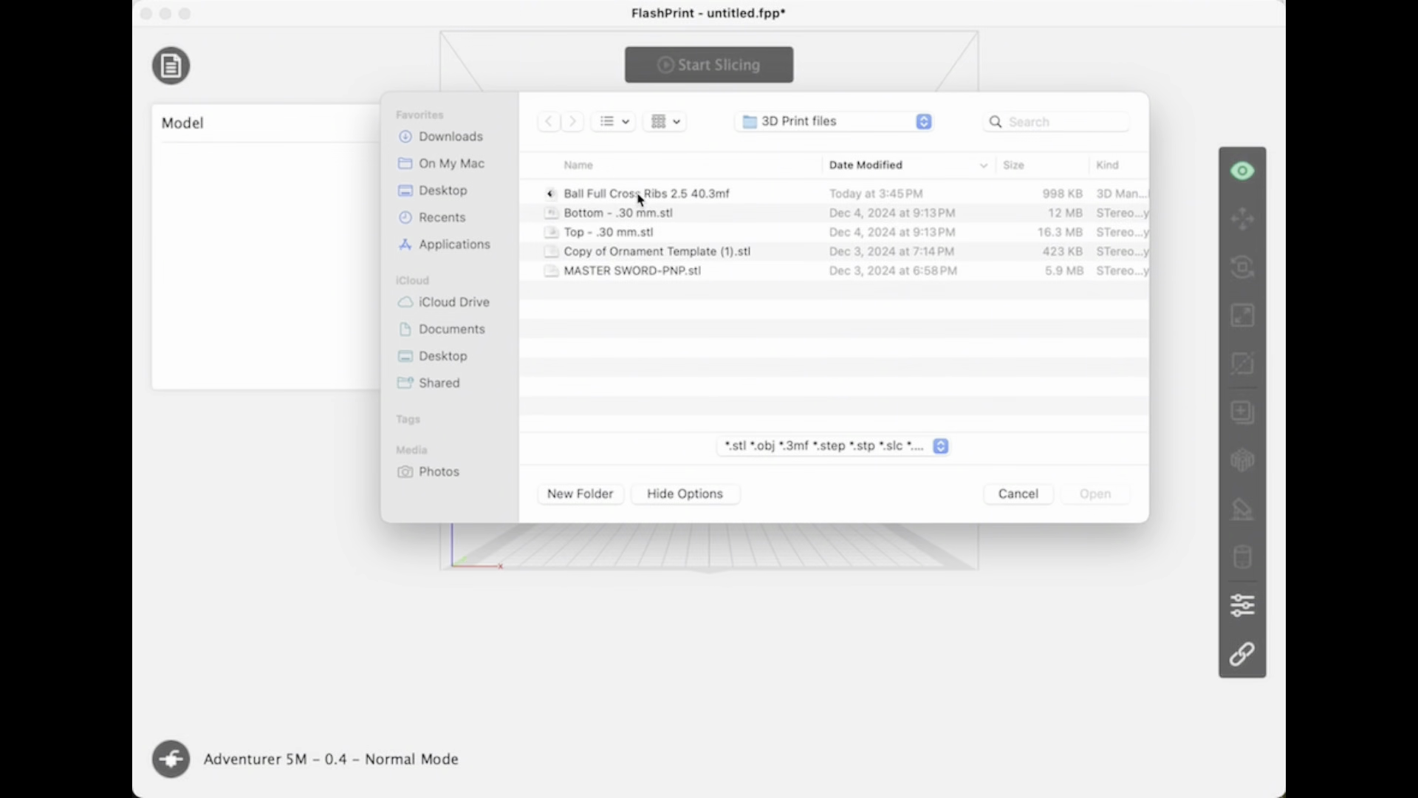
left_click(639, 193)
key("Return")
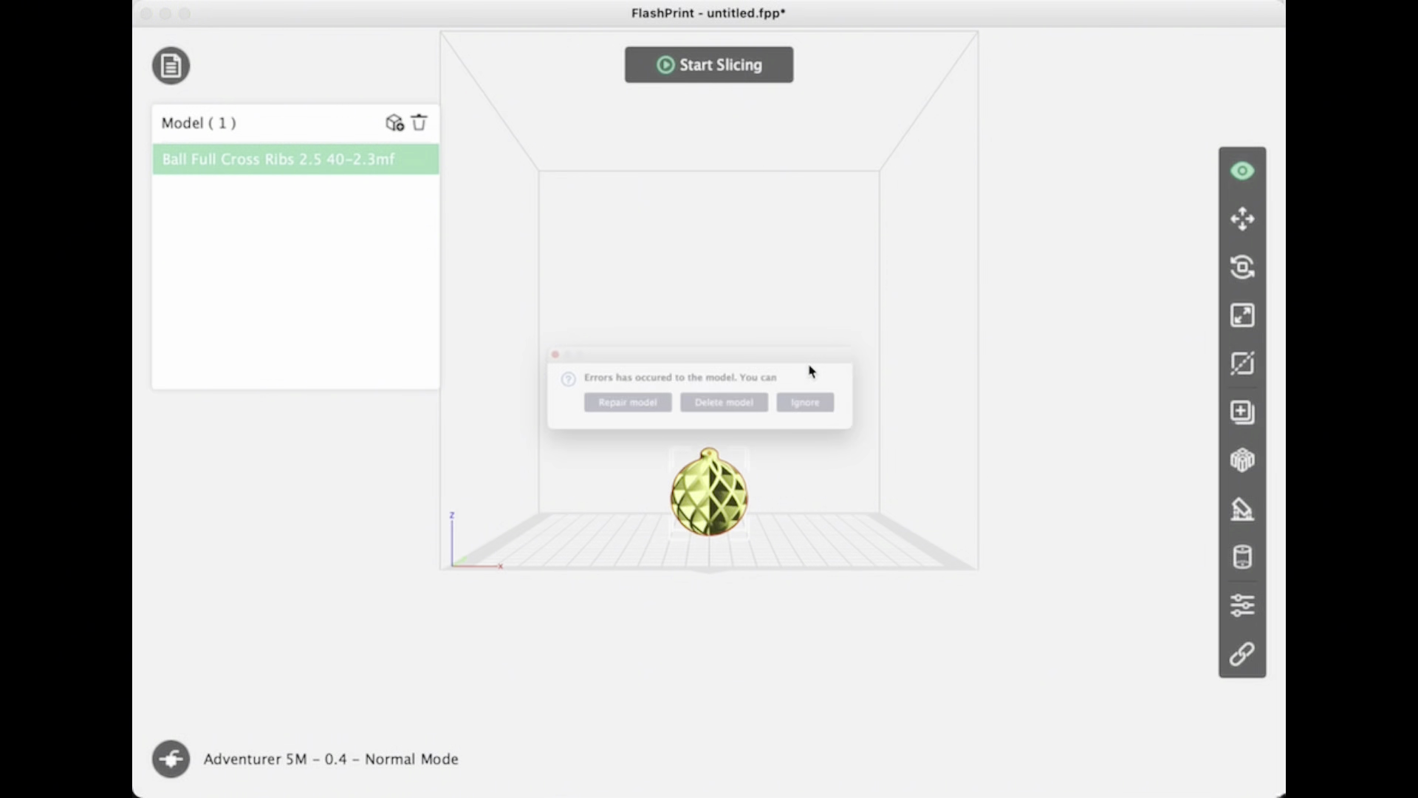
left_click(610, 413)
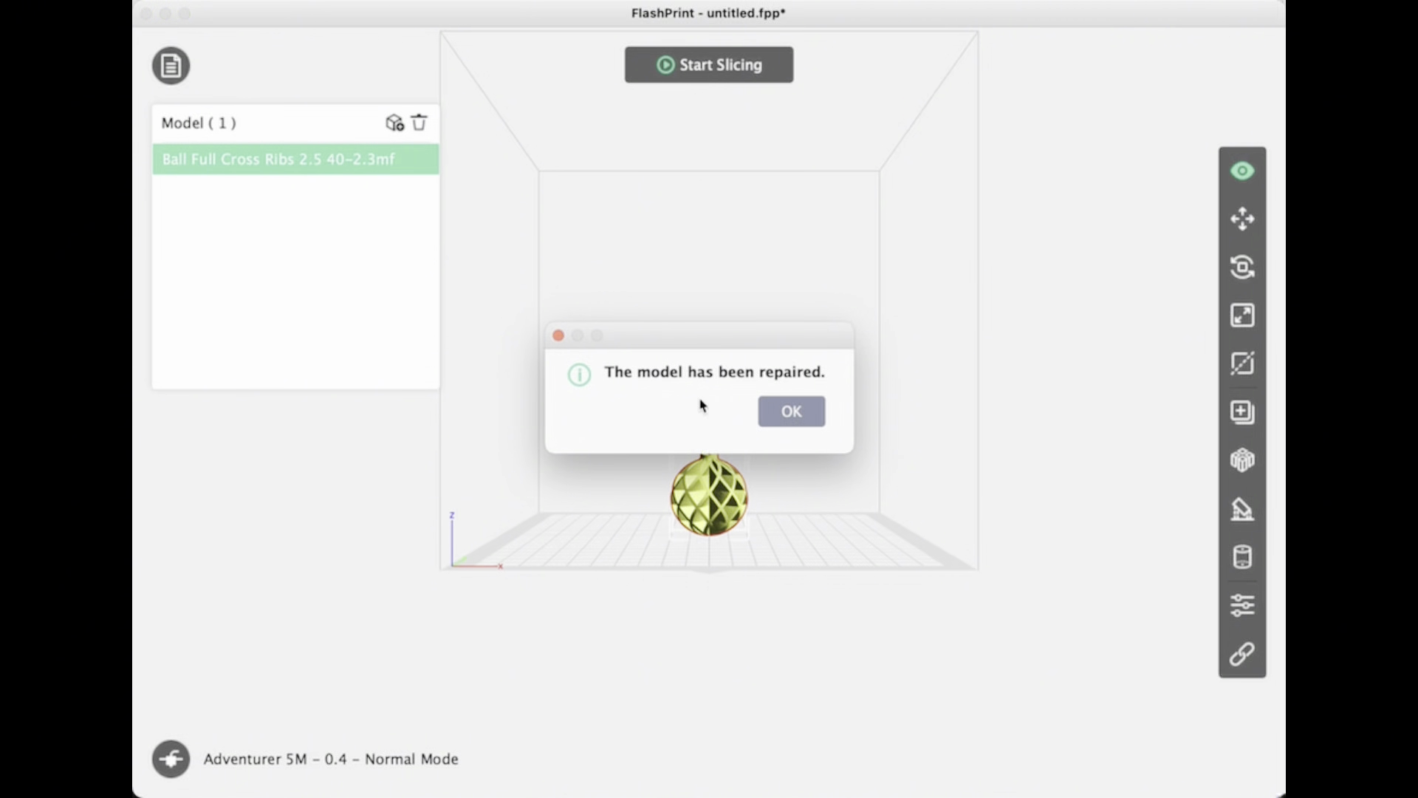
left_click(805, 412)
Inspect the ornament from the top, bottom, right, back and left preset views.
left_click(1243, 174)
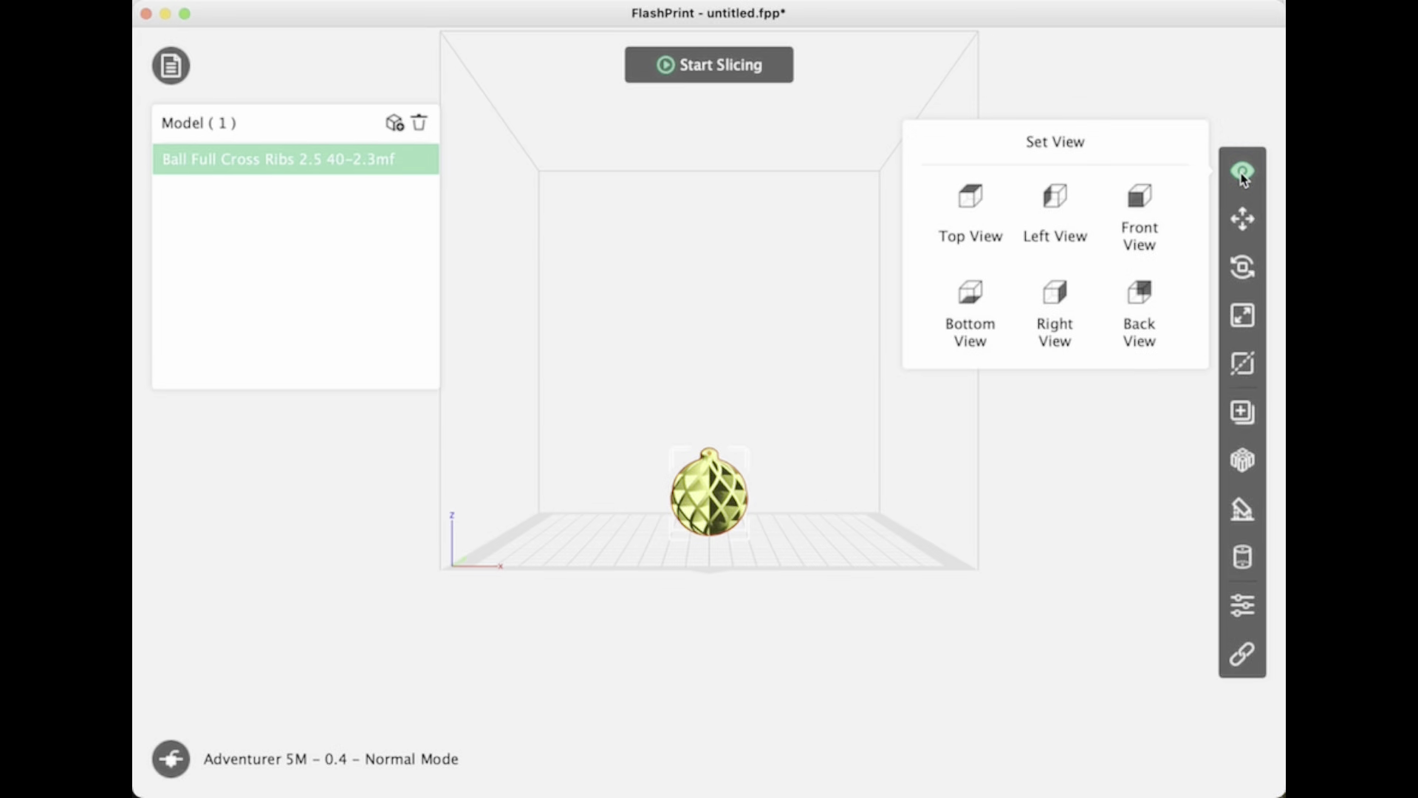
left_click(971, 197)
left_click(969, 296)
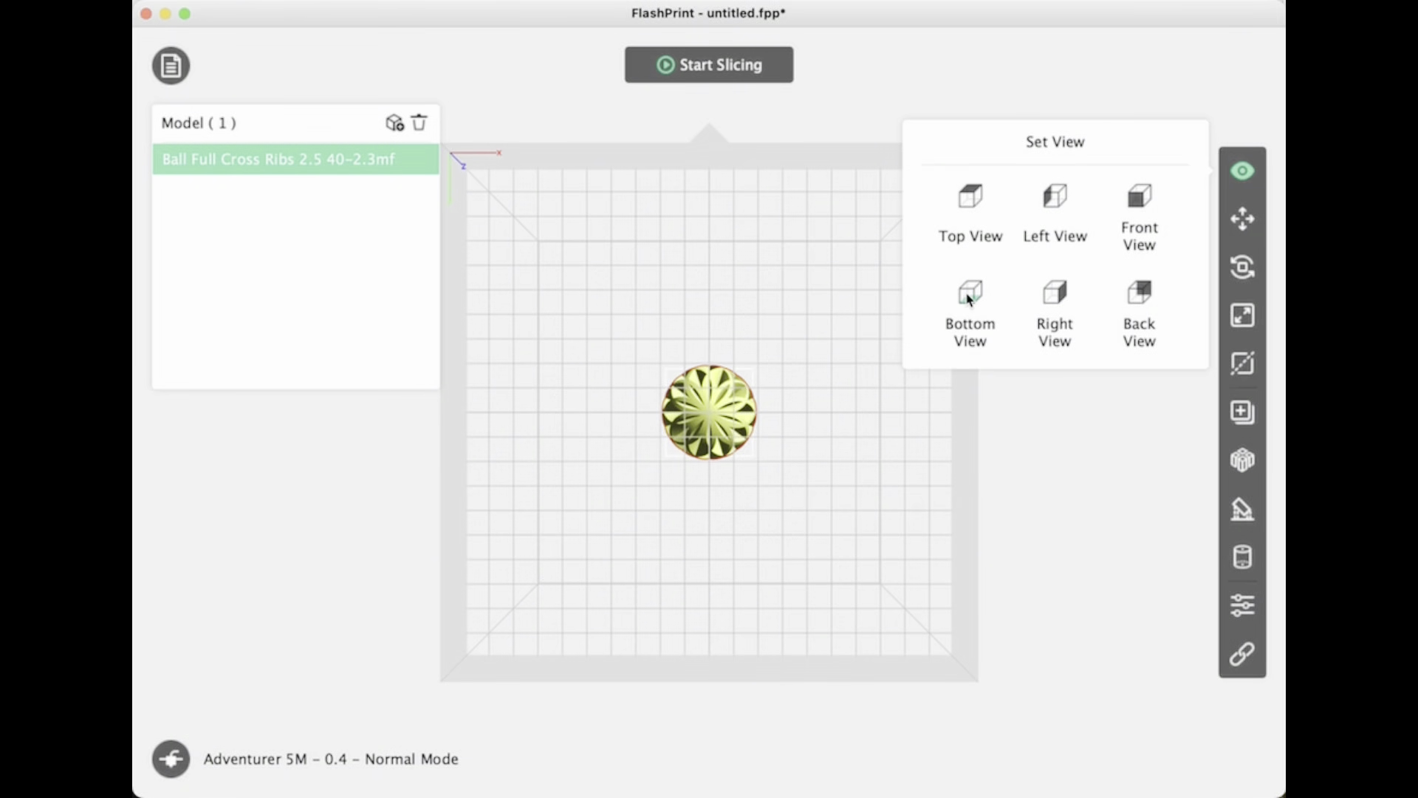
left_click(1056, 292)
left_click(1139, 292)
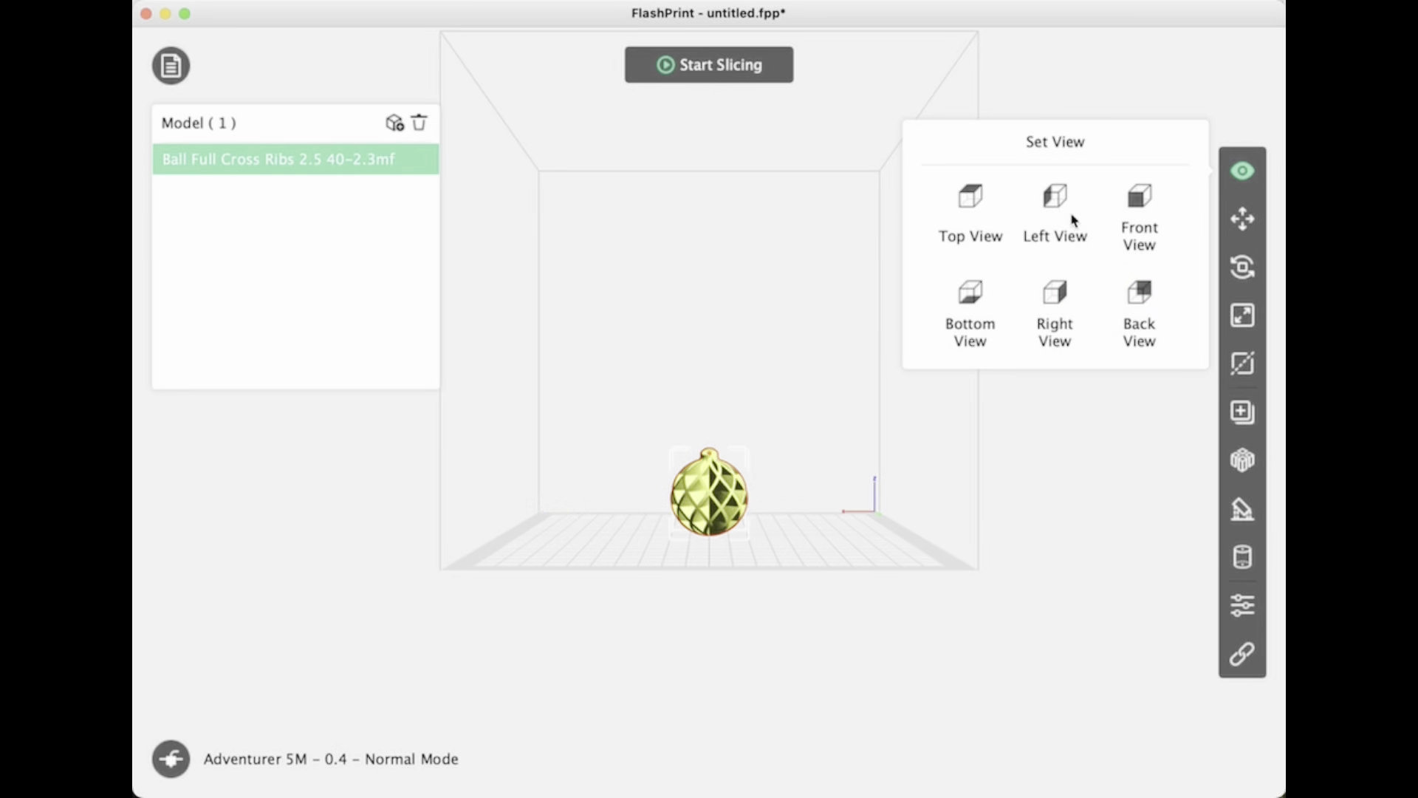
left_click(971, 195)
left_click(1058, 203)
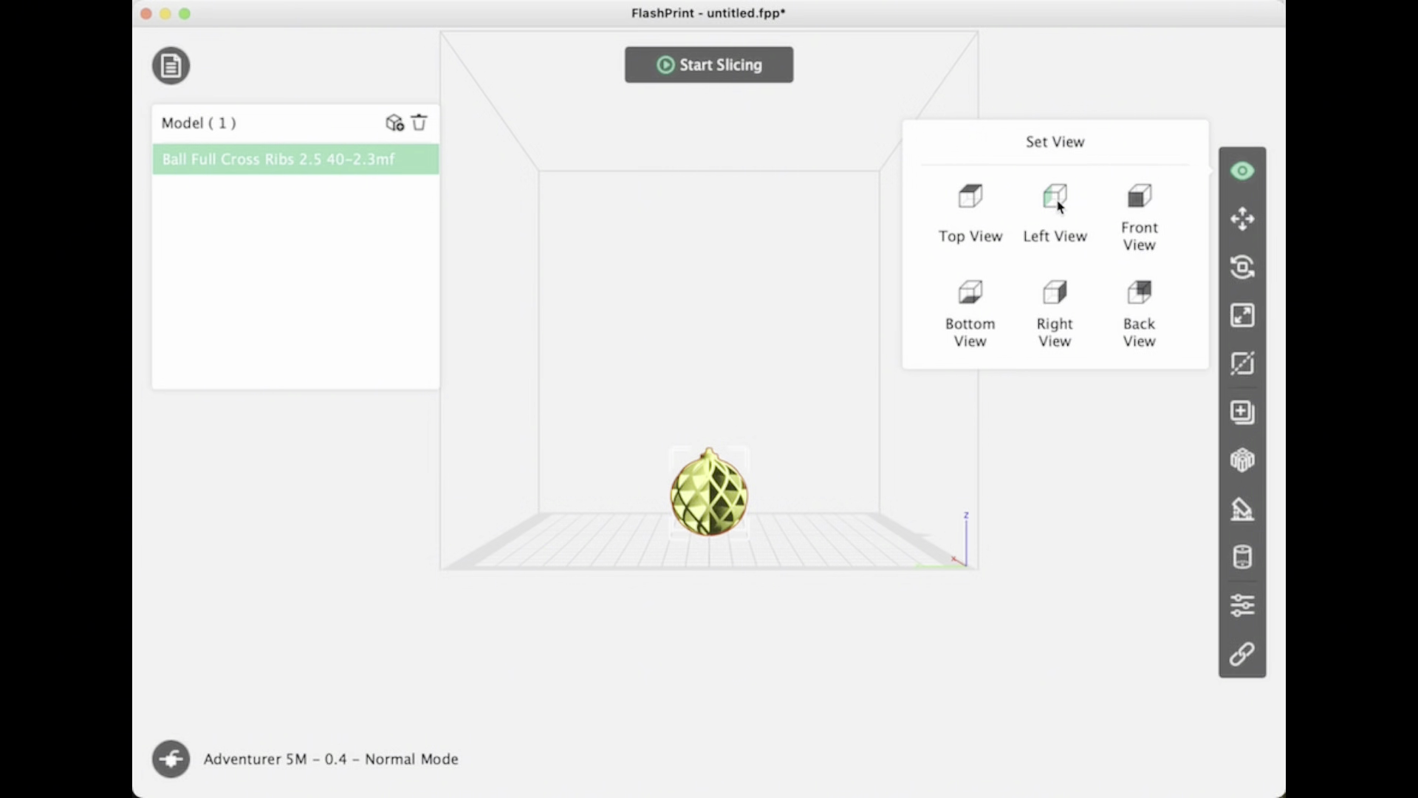
Reselect the ornament and bring up slice settings (Flashforge-PLA, 225°C extruder, 55°C platform).
left_click(1106, 506)
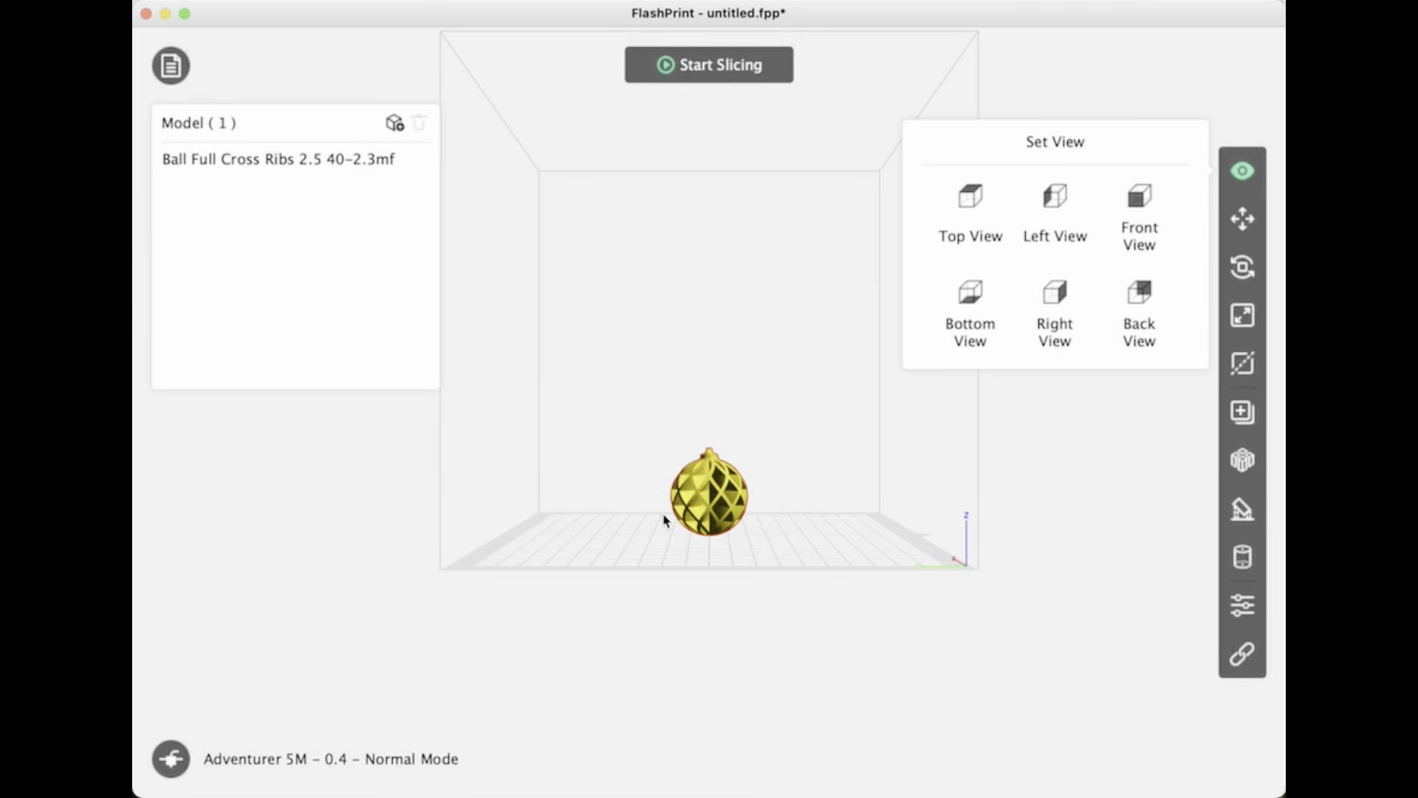
left_click(710, 512)
left_click(731, 73)
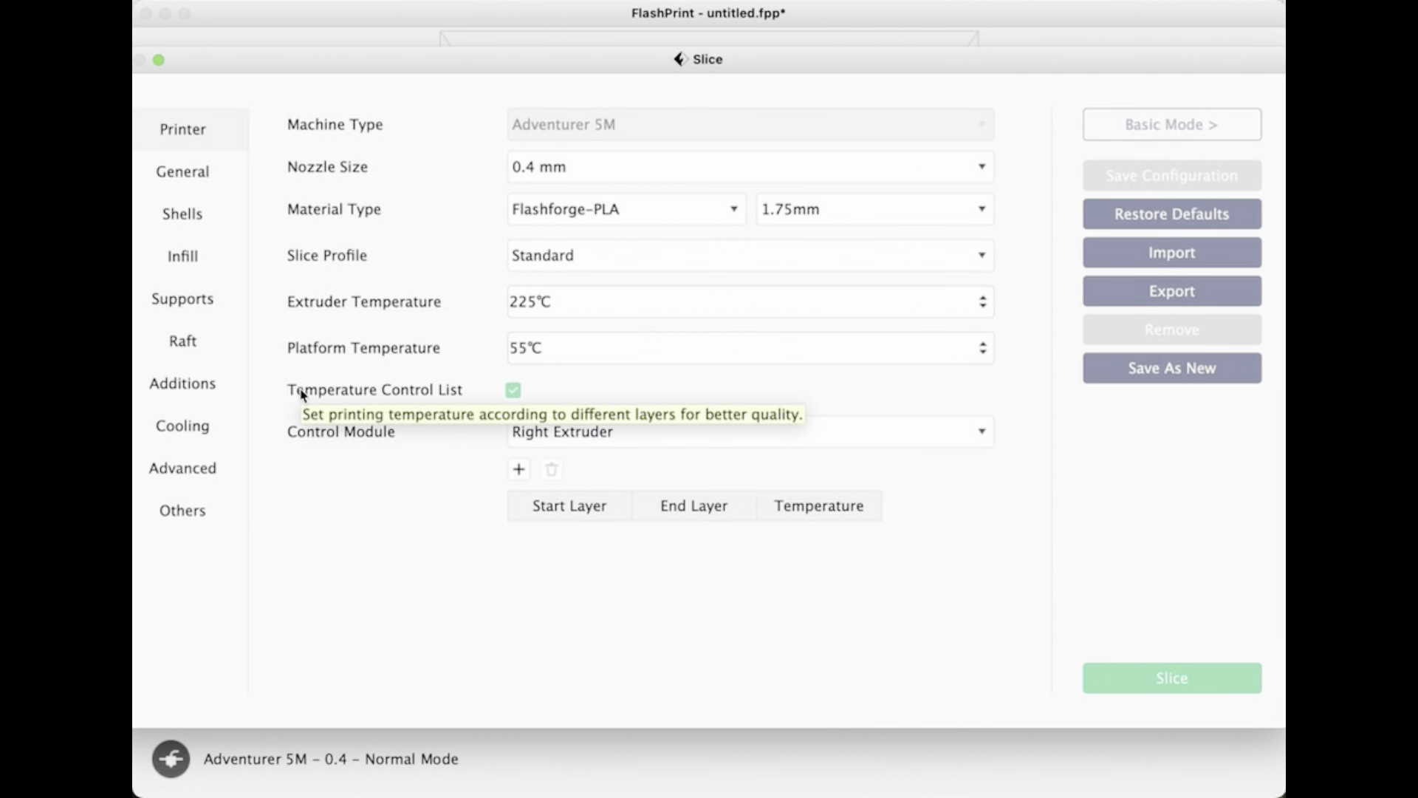
Set Enable Raft to Yes in the Slice dialog's Raft tab and slice the ornament.
left_click(195, 356)
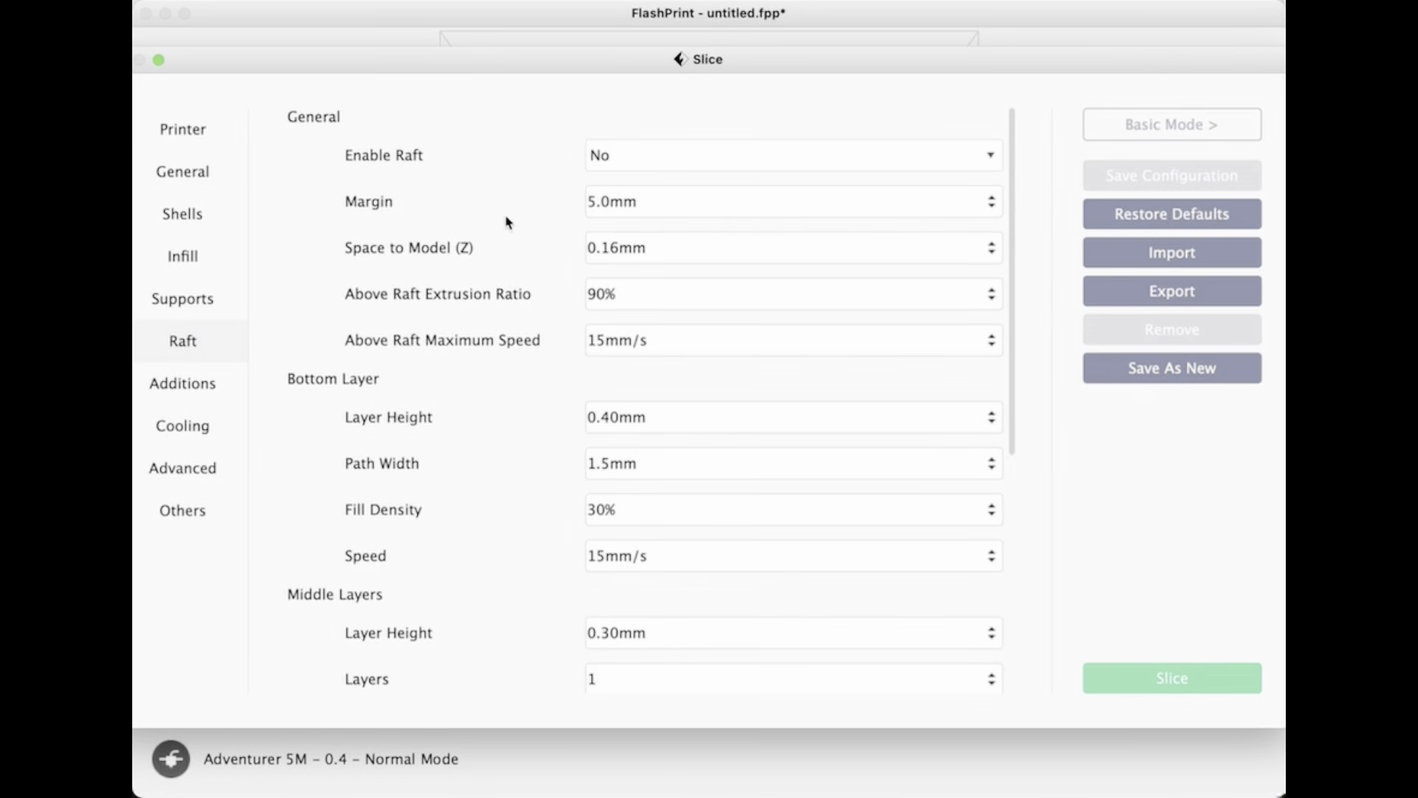
left_click(639, 162)
left_click(619, 197)
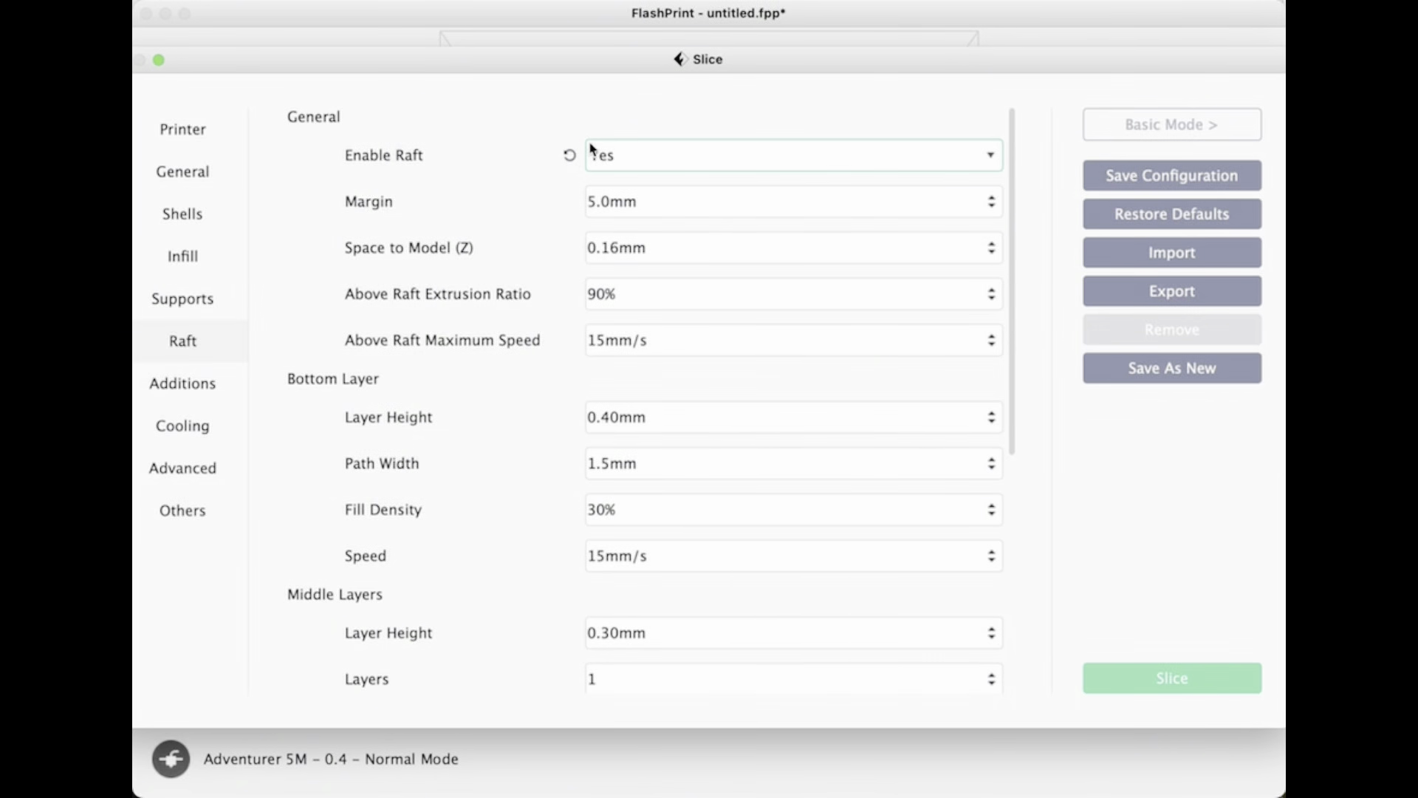
scroll(447, 399, "down", 6)
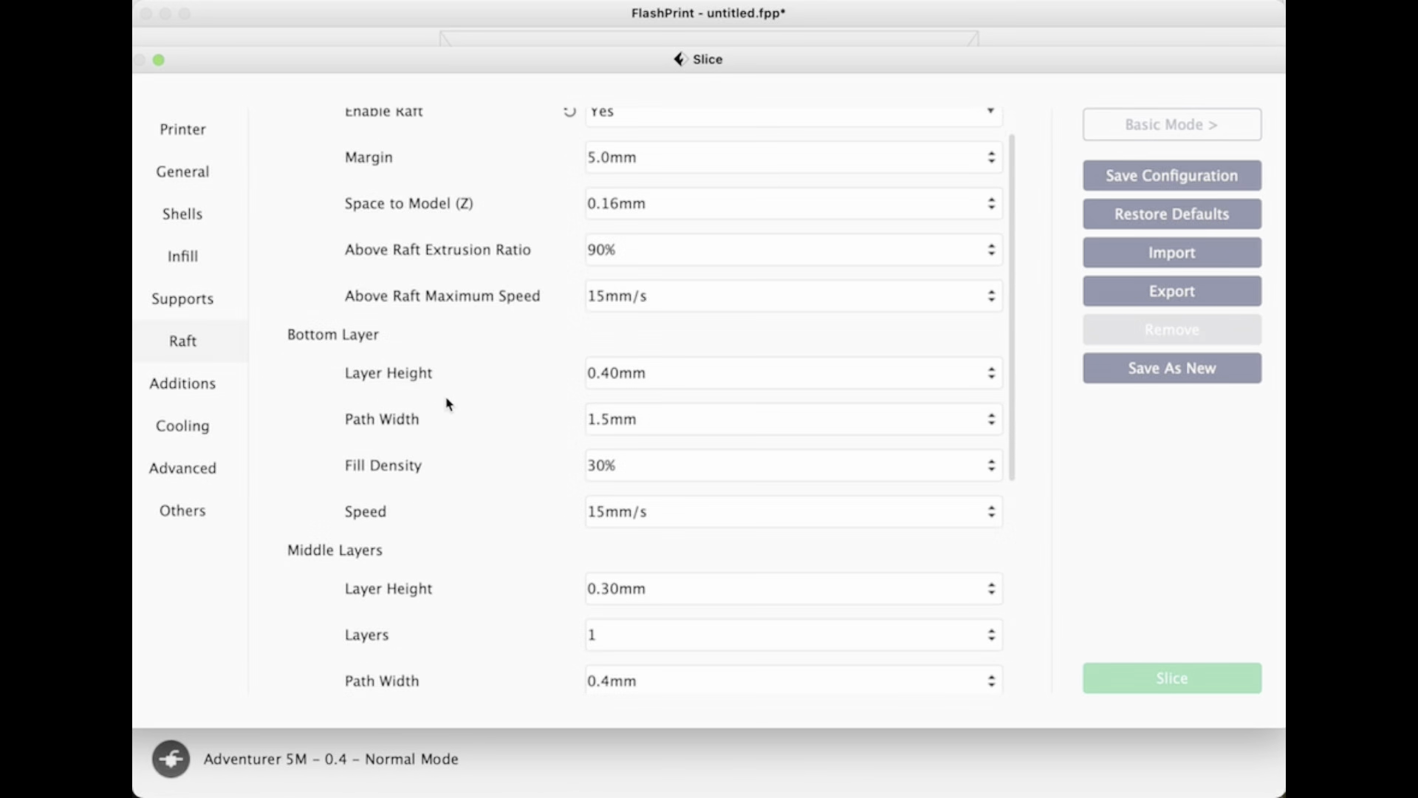
scroll(744, 376, "up", 6)
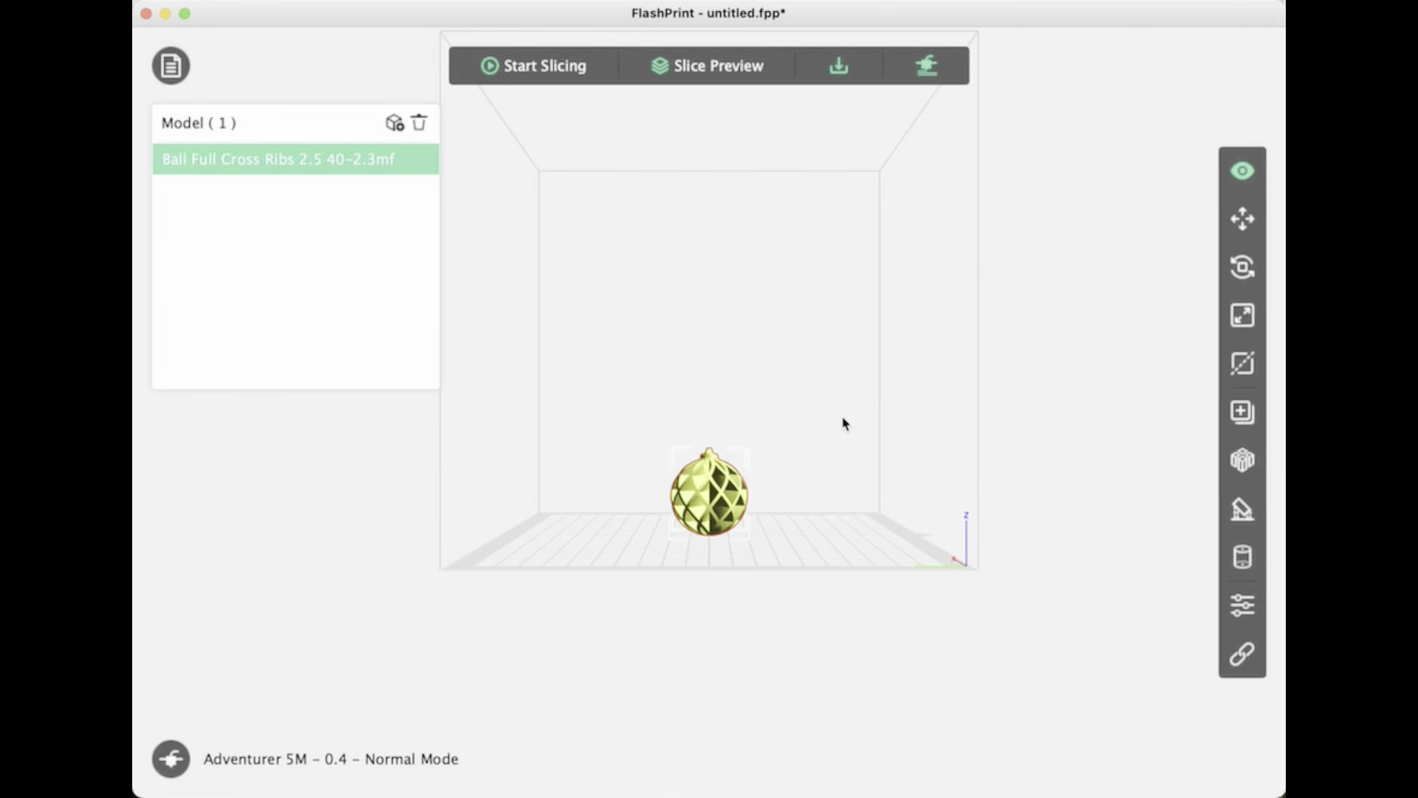
Send the 'Ball Full Cross Ribs 2.5 40' G-code to the Adventurer 5M, keeping its file name.
left_click(925, 65)
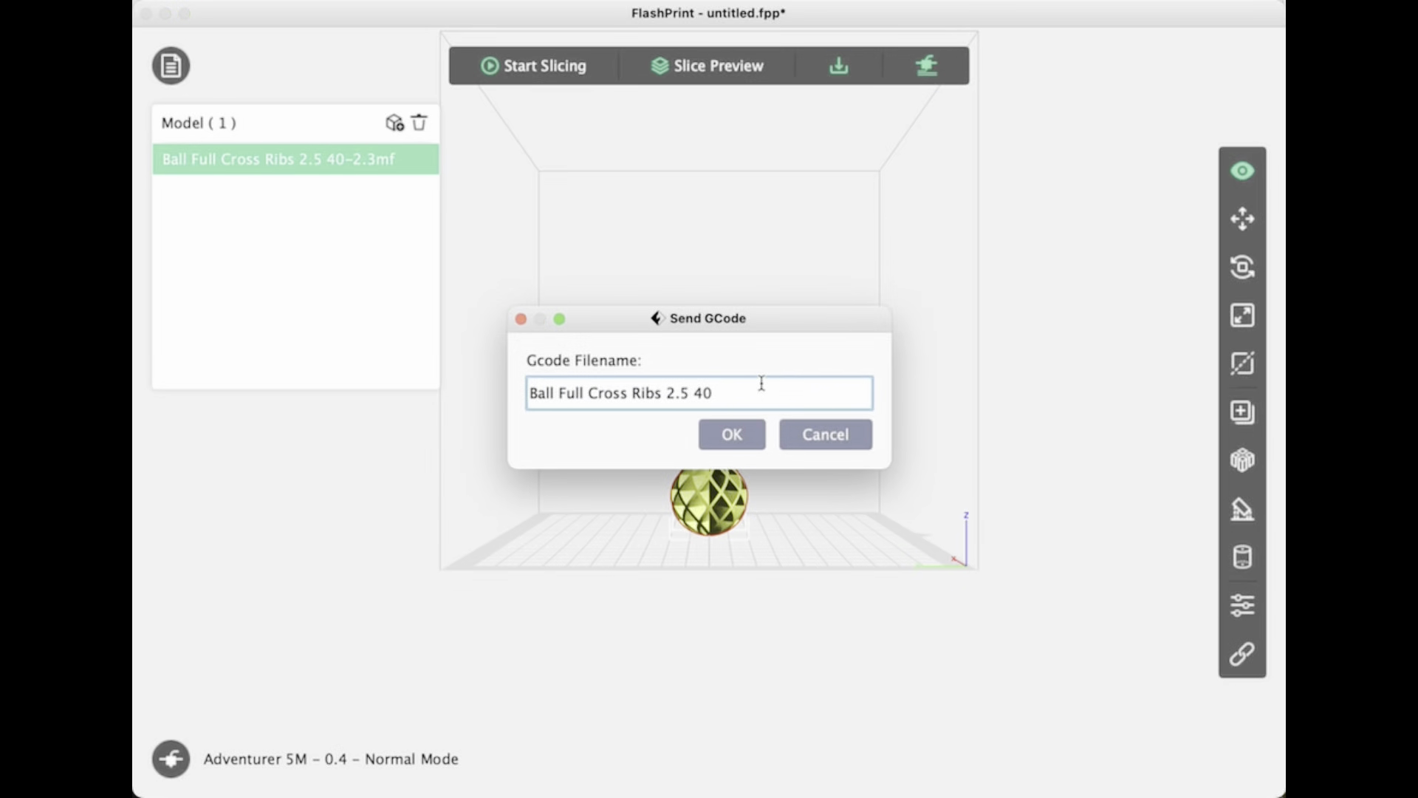
left_click(732, 436)
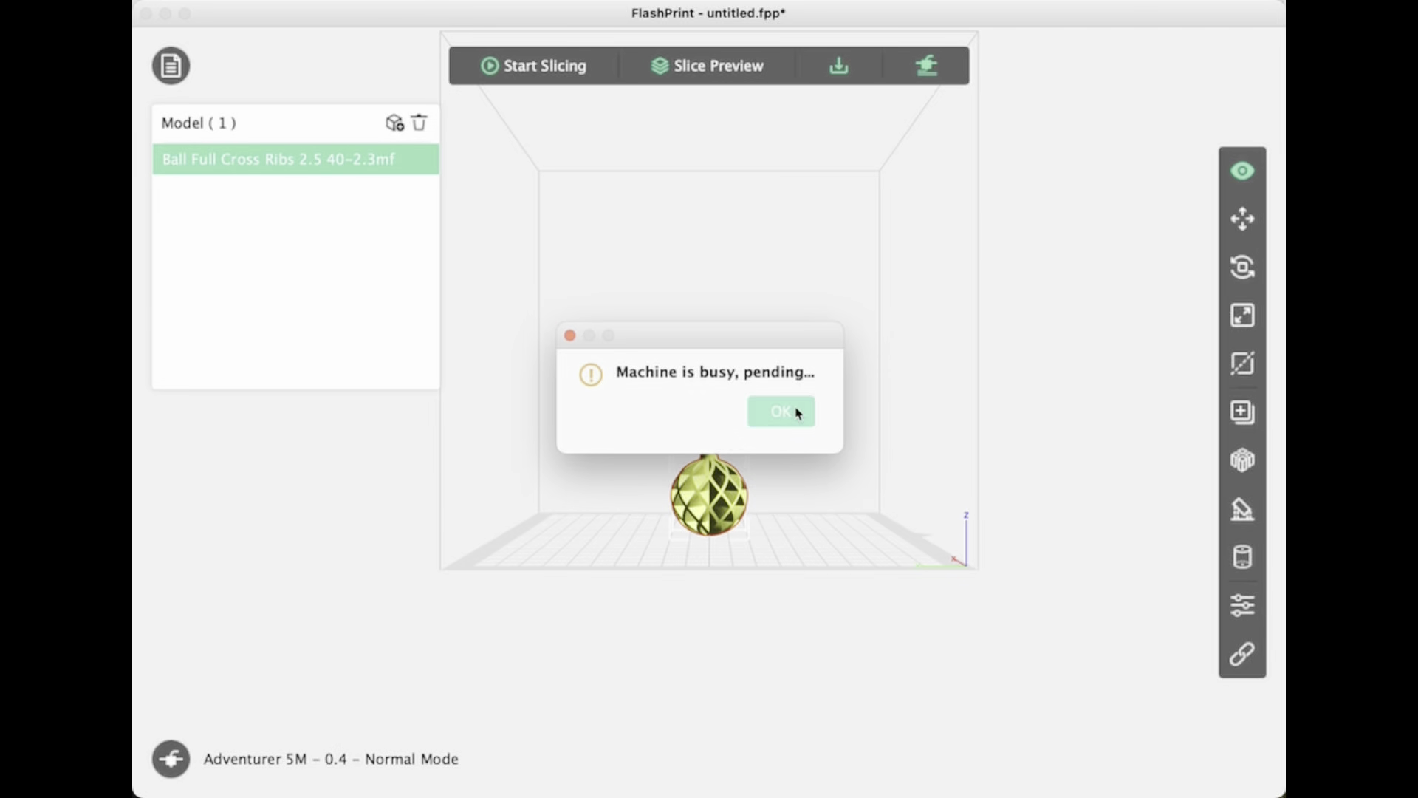